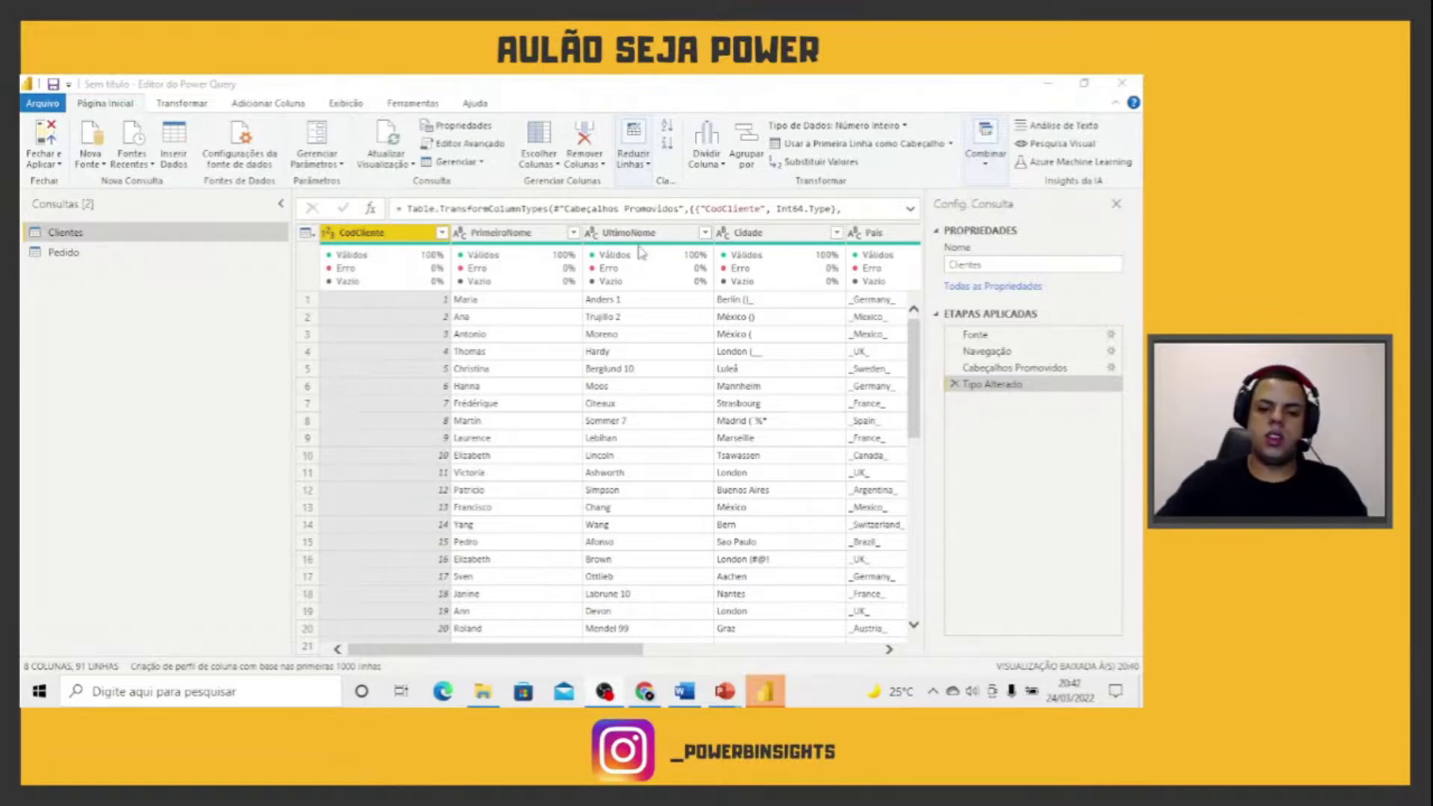
# - Split the UltimoNome column of the Clientes query at each transition from non-digit to digit (Por Não Dígito para Dígito)
pyautogui.click(631, 232)
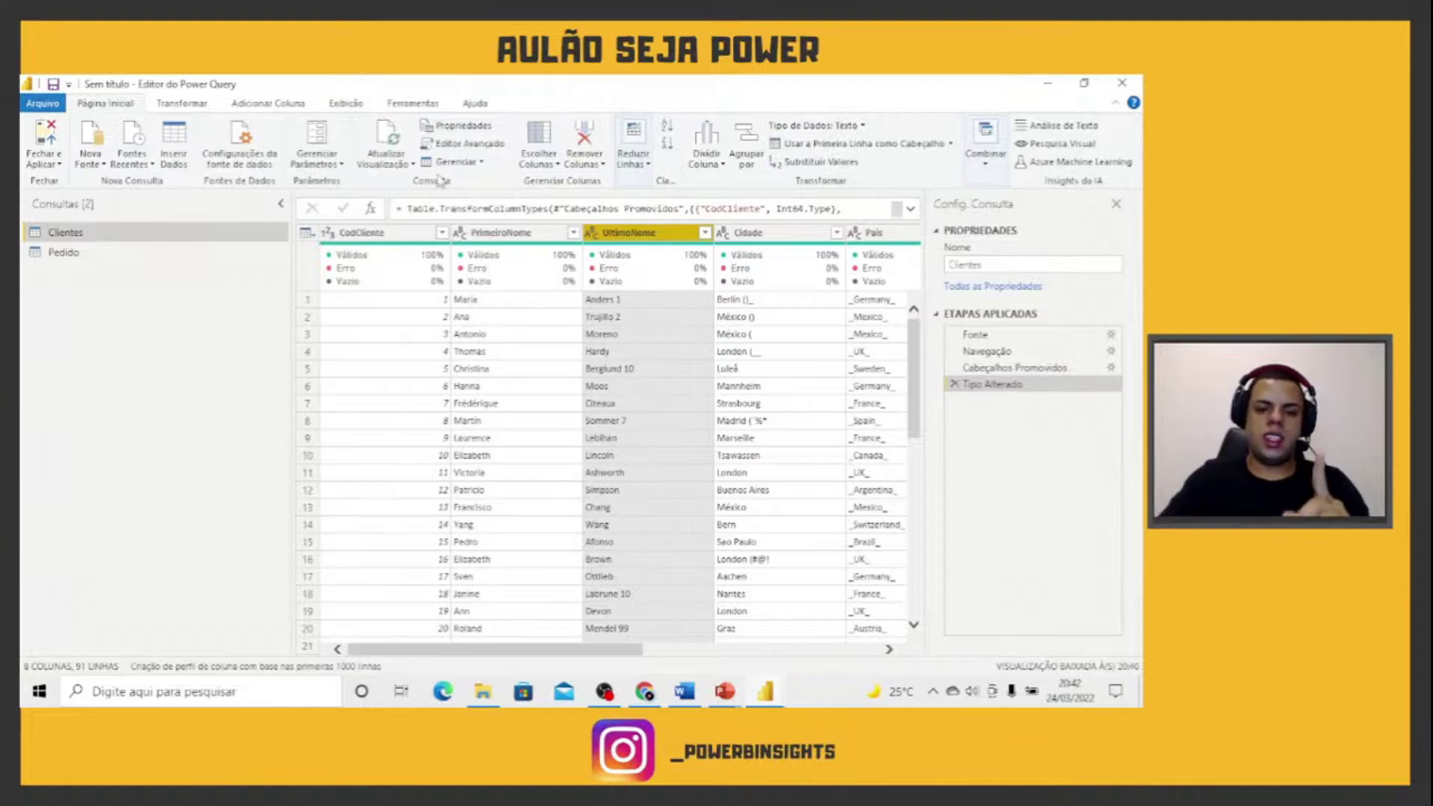
pyautogui.click(199, 108)
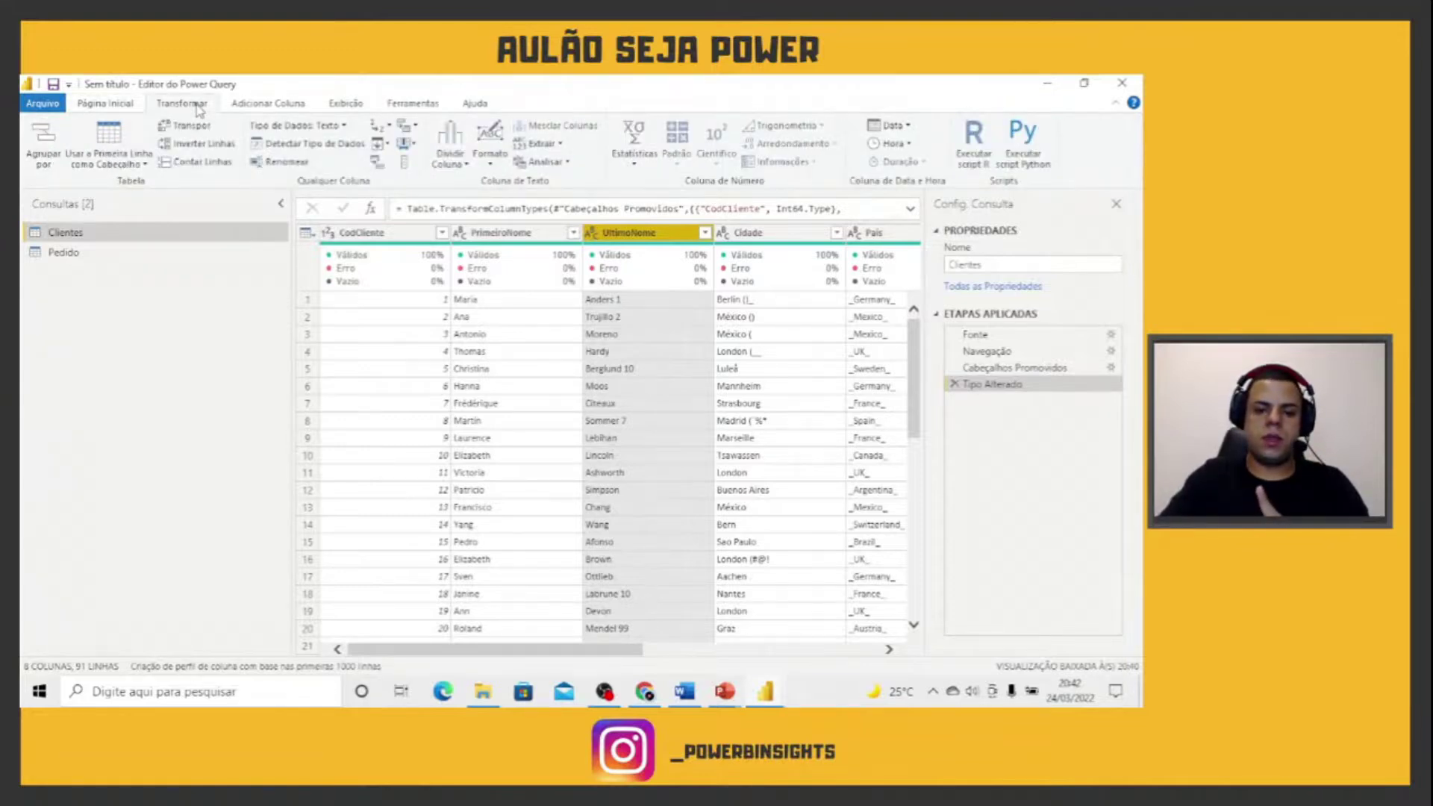
pyautogui.click(125, 102)
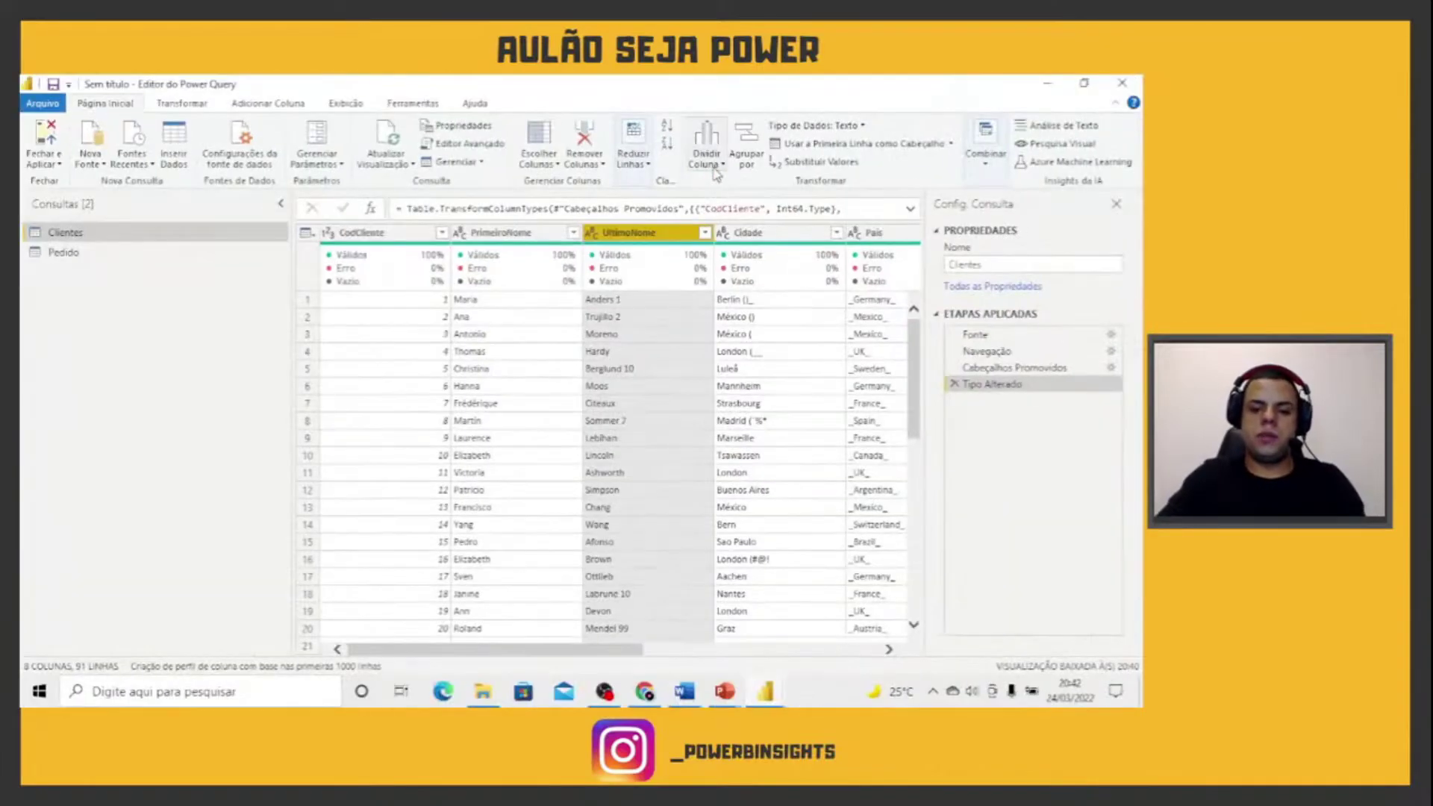
pyautogui.click(721, 166)
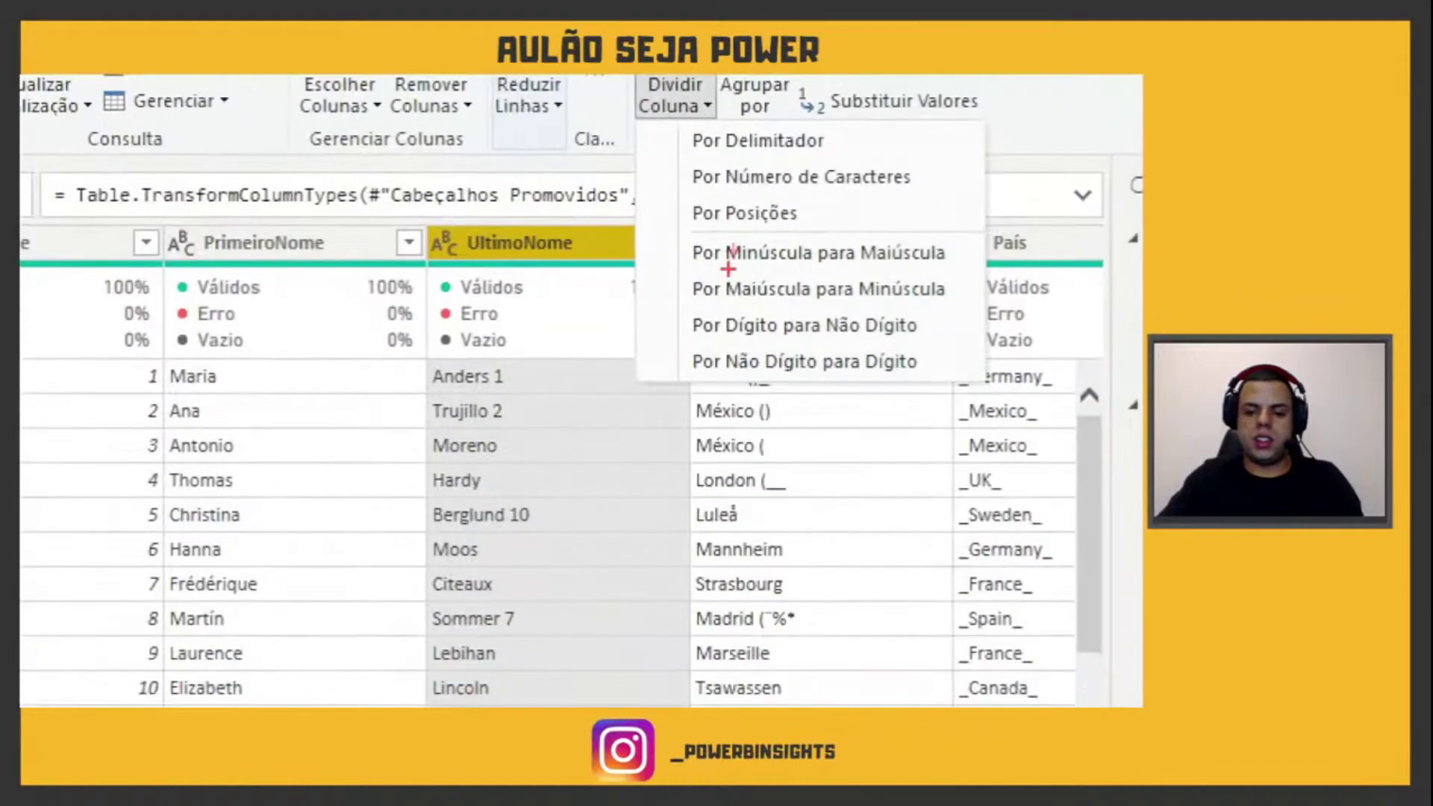
pyautogui.moveTo(654, 117)
pyautogui.mouseDown()
pyautogui.moveTo(989, 192)
pyautogui.moveTo(1002, 383)
pyautogui.moveTo(975, 377)
pyautogui.mouseUp()
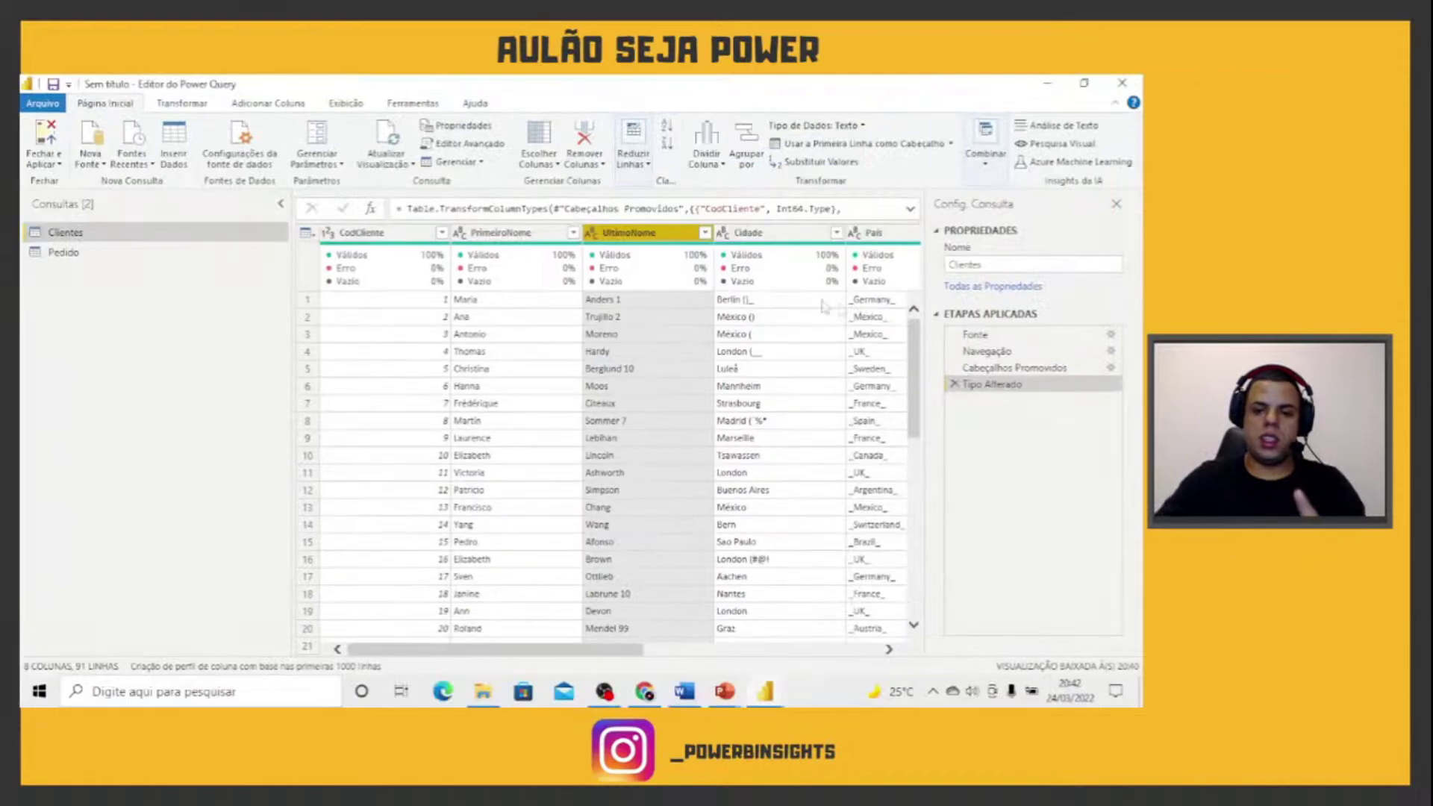
pyautogui.click(674, 96)
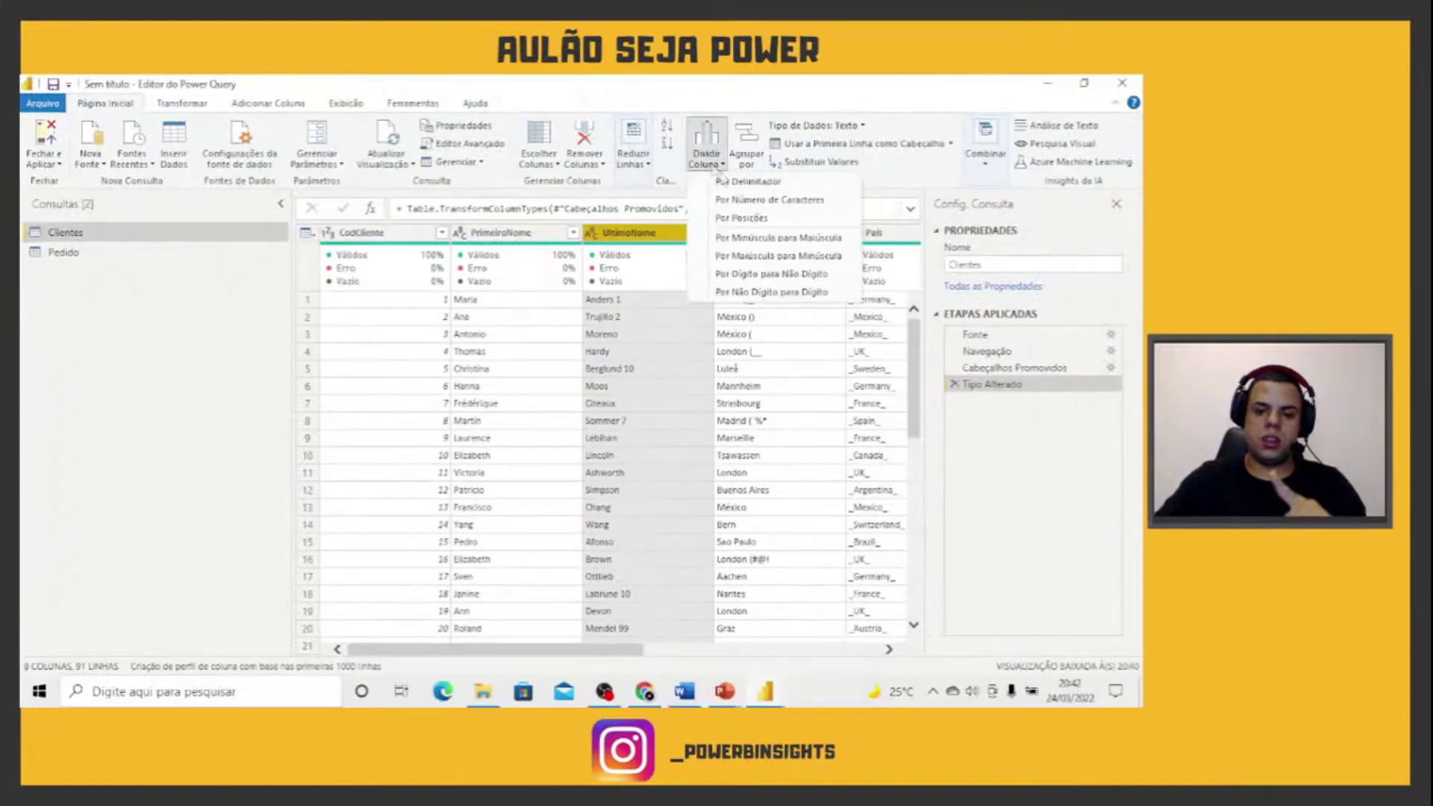
pyautogui.click(751, 291)
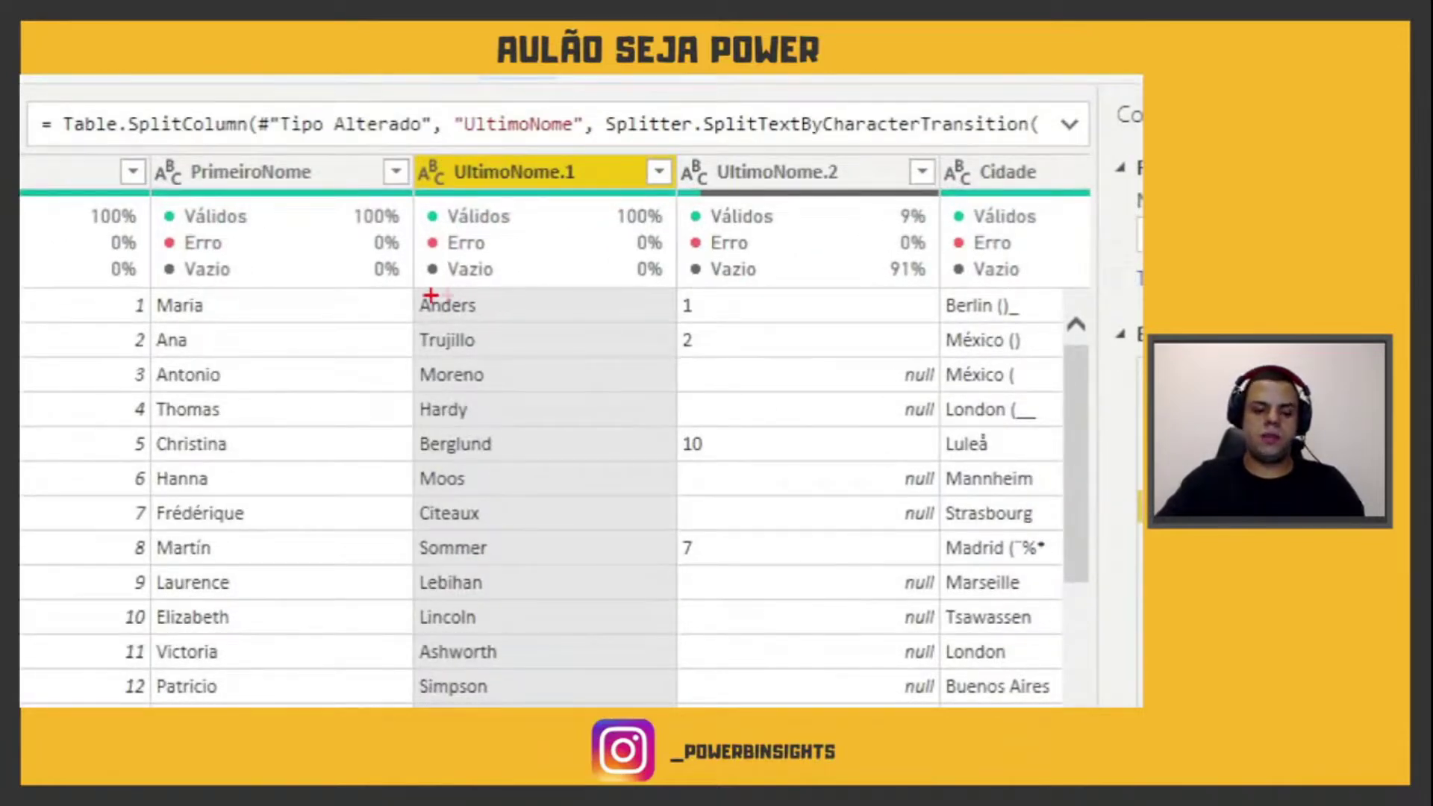
# - Examine the two UltimoNome columns produced by the split and the corresponding entry among the applied steps
pyautogui.moveTo(410, 290); pyautogui.dragTo(550, 328)
pyautogui.moveTo(657, 287); pyautogui.dragTo(740, 323)
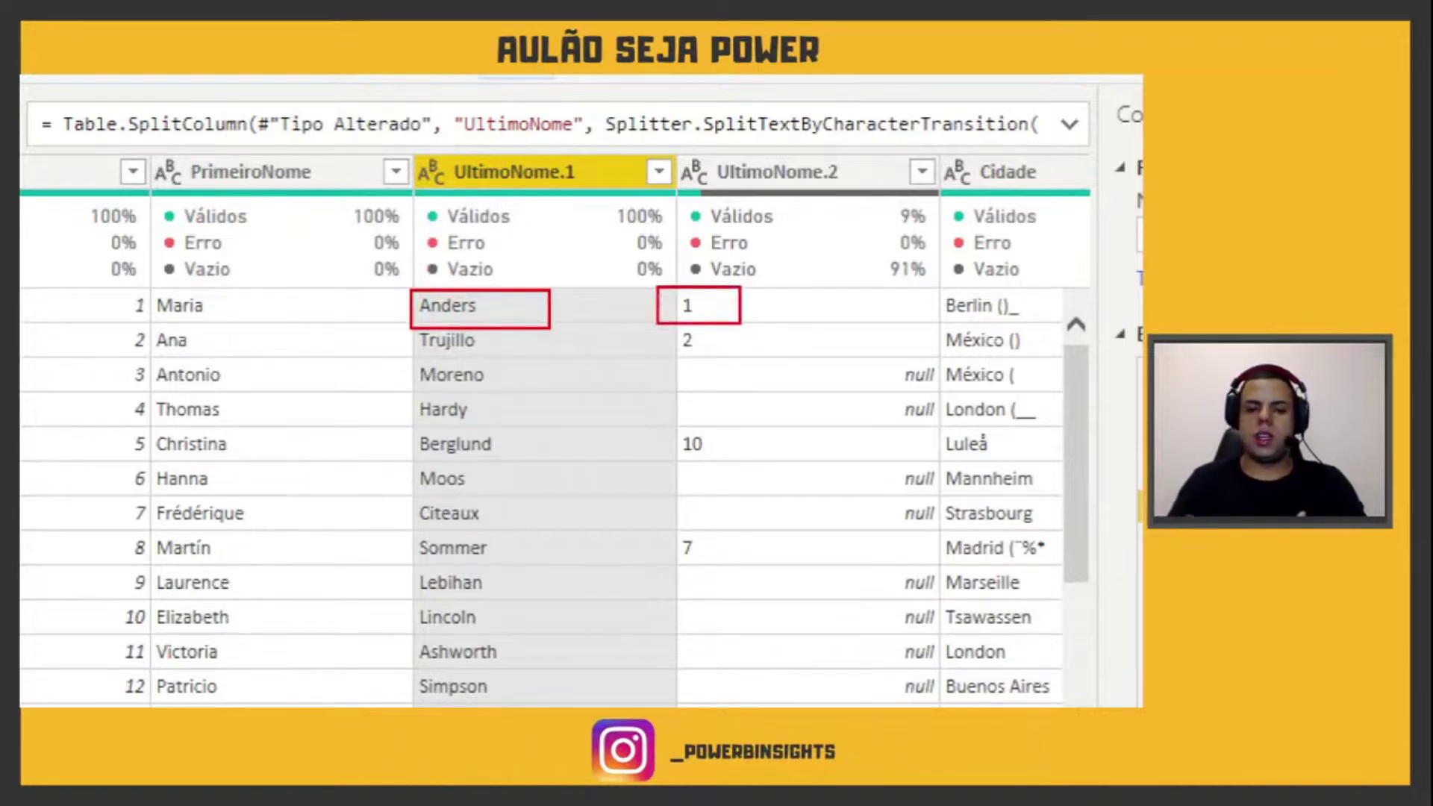
pyautogui.press('Escape')
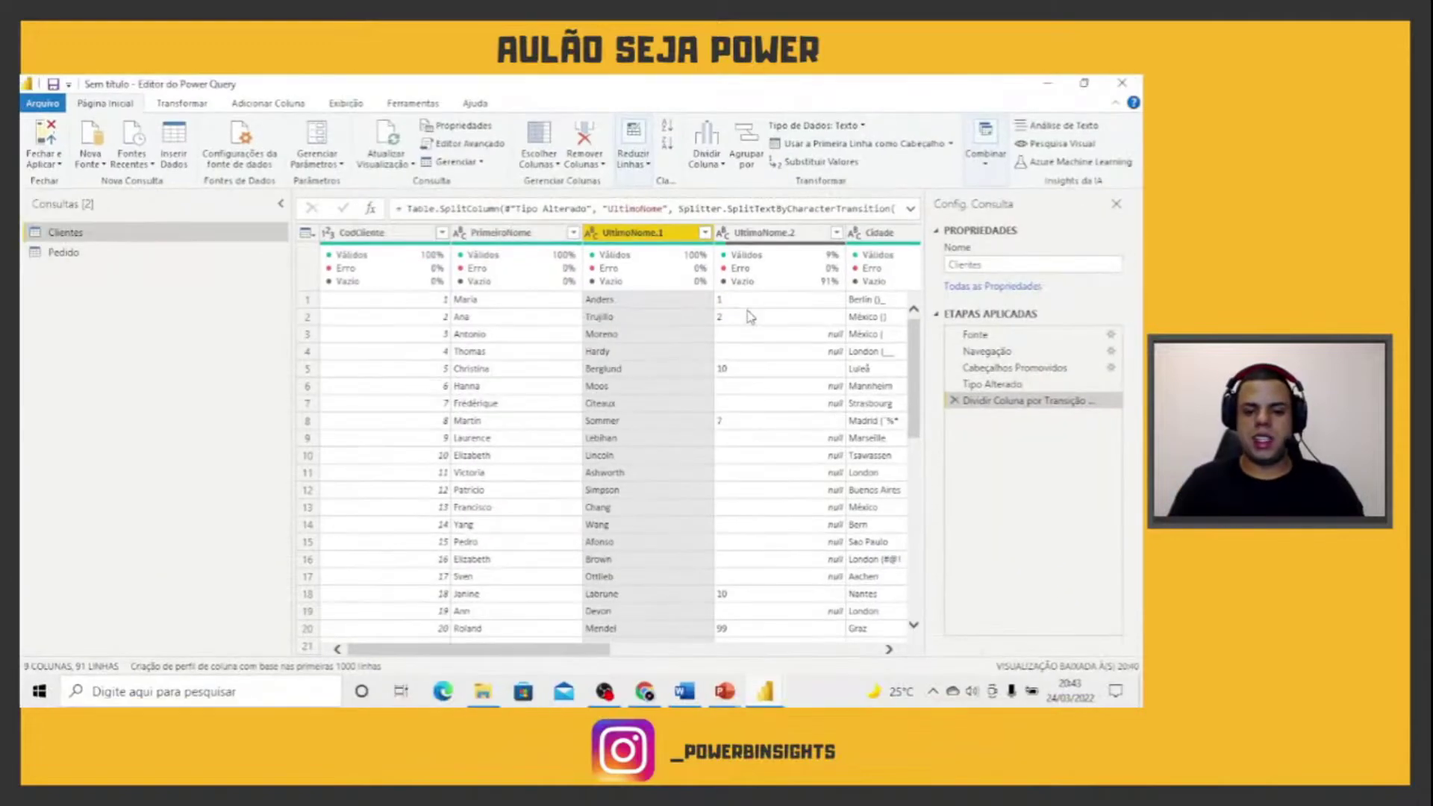
pyautogui.hotkey('ctrl', '1')
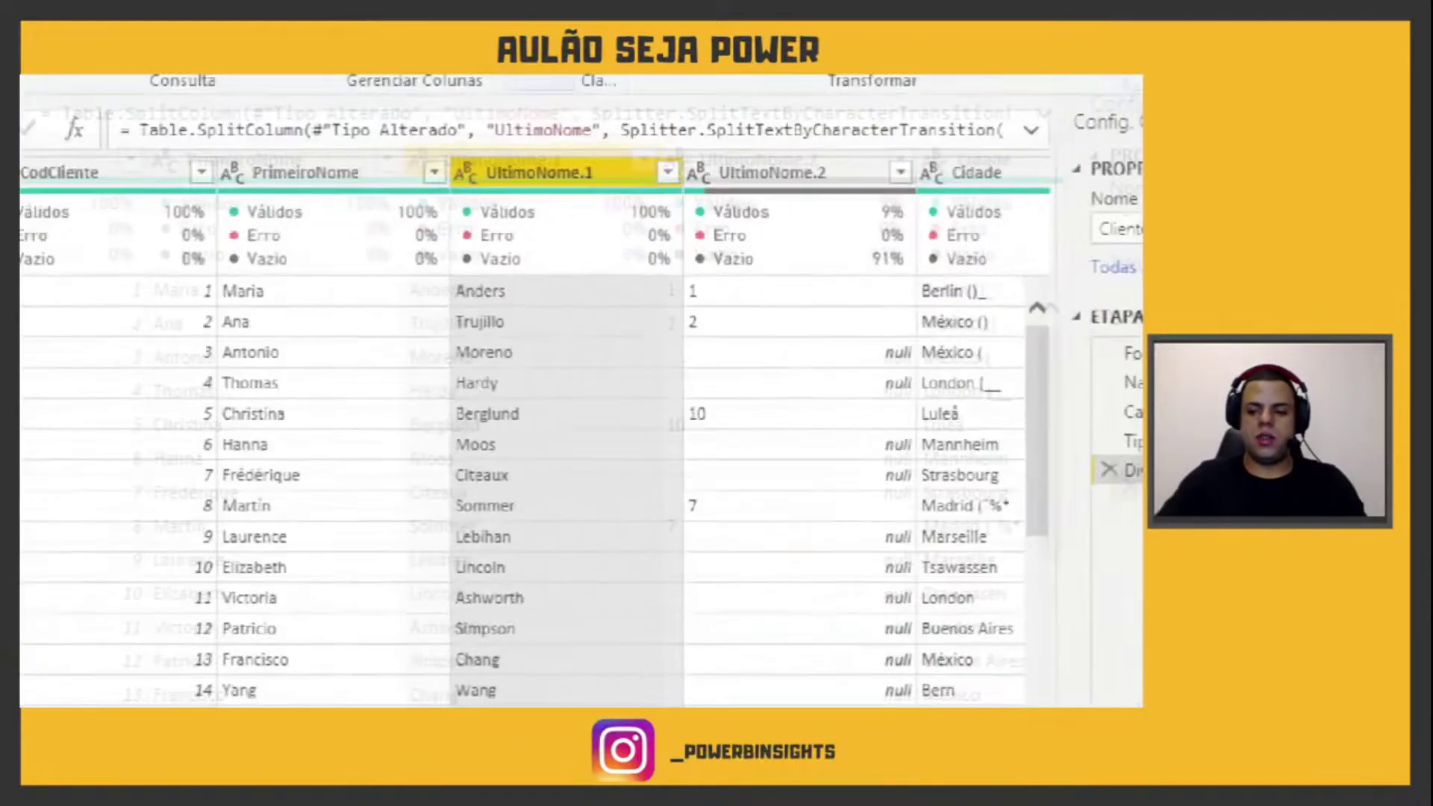
pyautogui.click(1013, 355)
pyautogui.moveTo(744, 453); pyautogui.dragTo(639, 516)
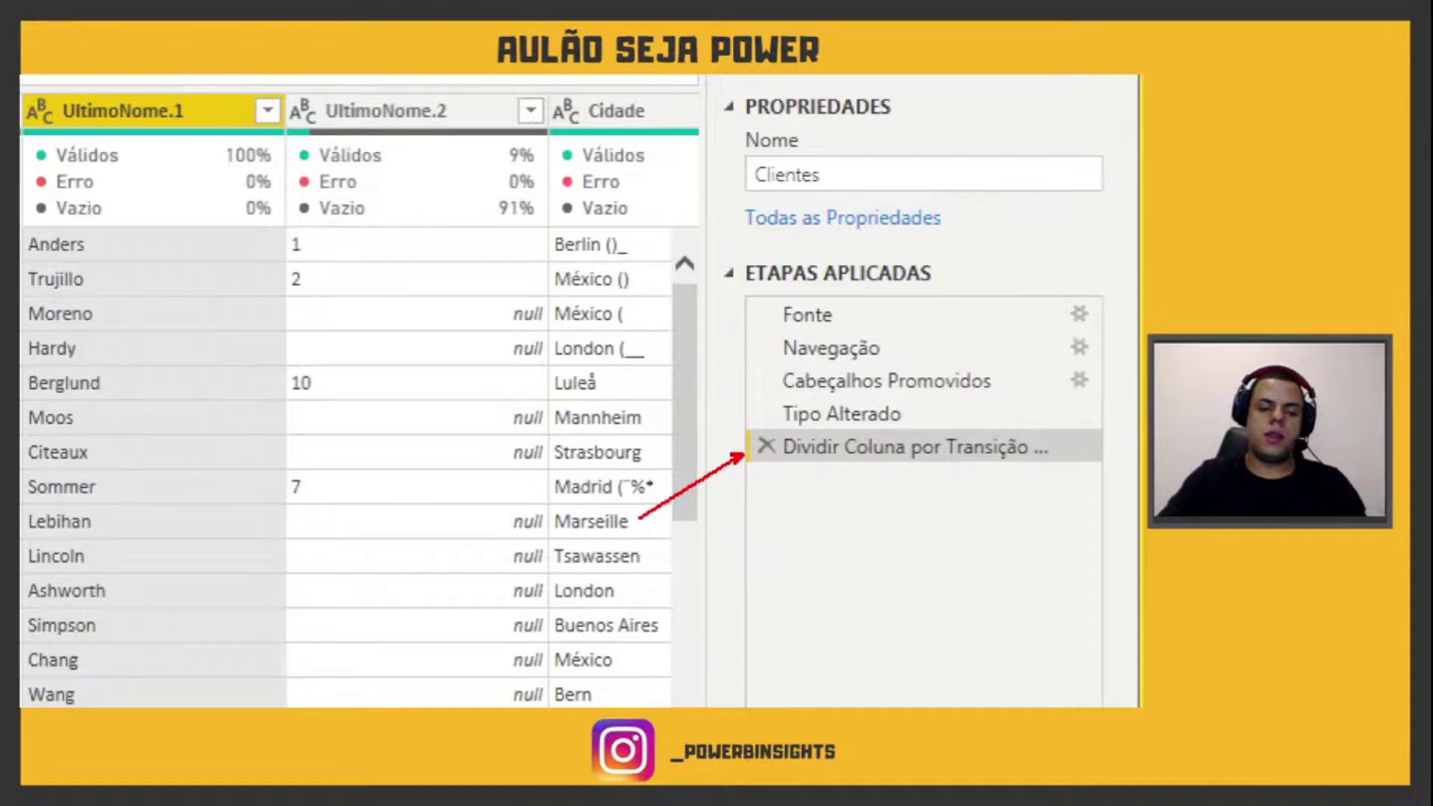
pyautogui.press('Escape')
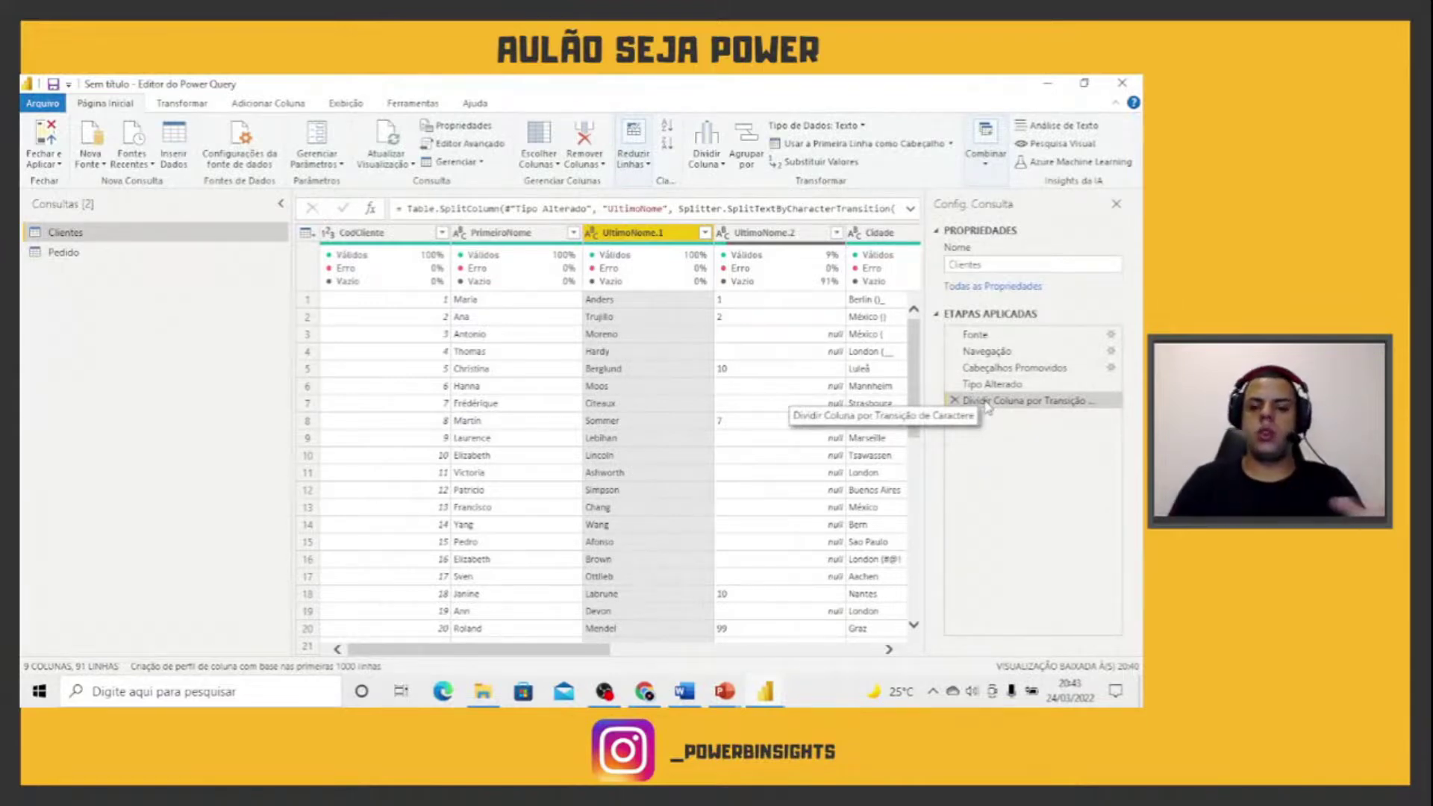
pyautogui.rightClick(987, 403)
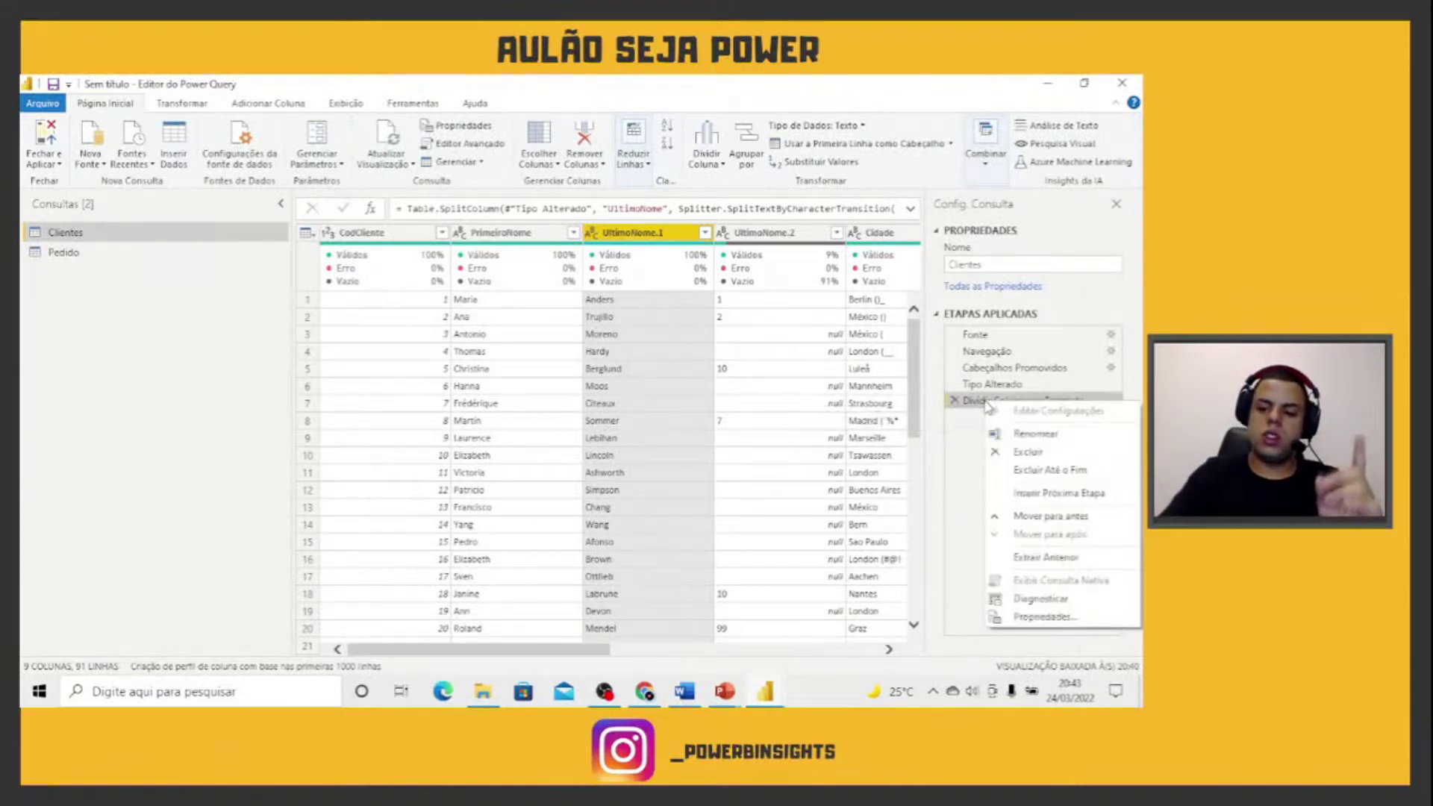
pyautogui.click(1017, 438)
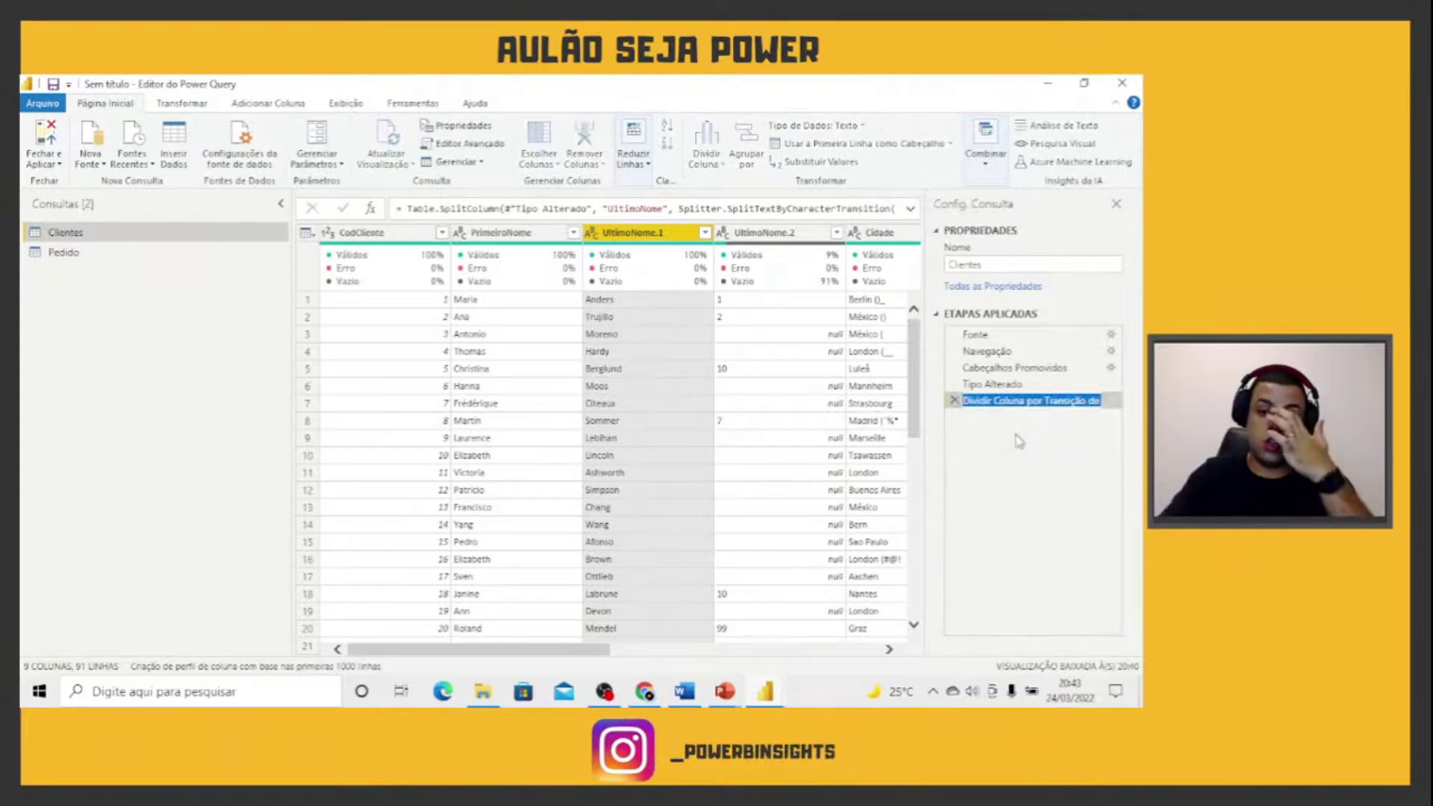
pyautogui.press('Return')
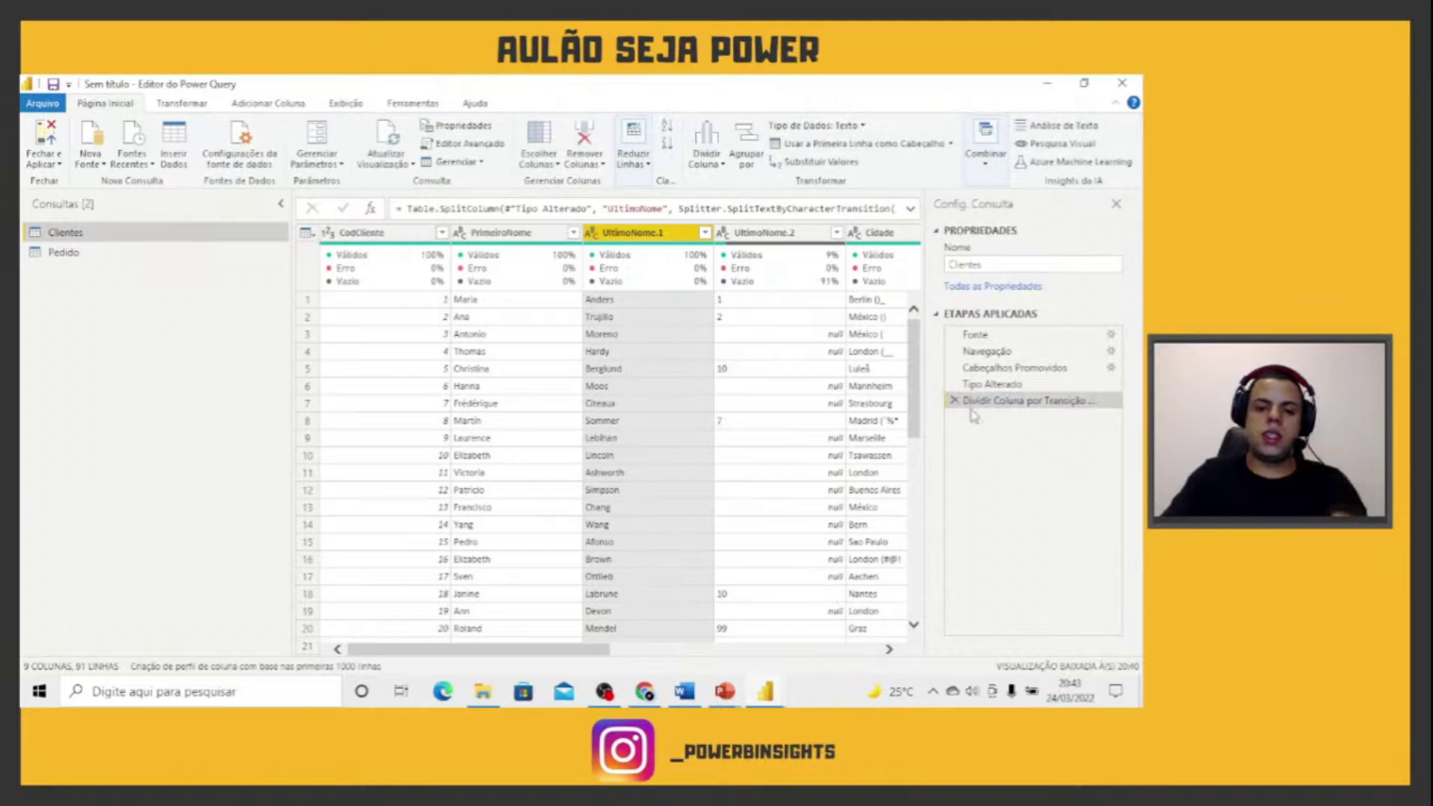
# - Remove the UltimoNome.2 column from the Clientes query
pyautogui.click(779, 237)
pyautogui.click(674, 233)
pyautogui.click(785, 234)
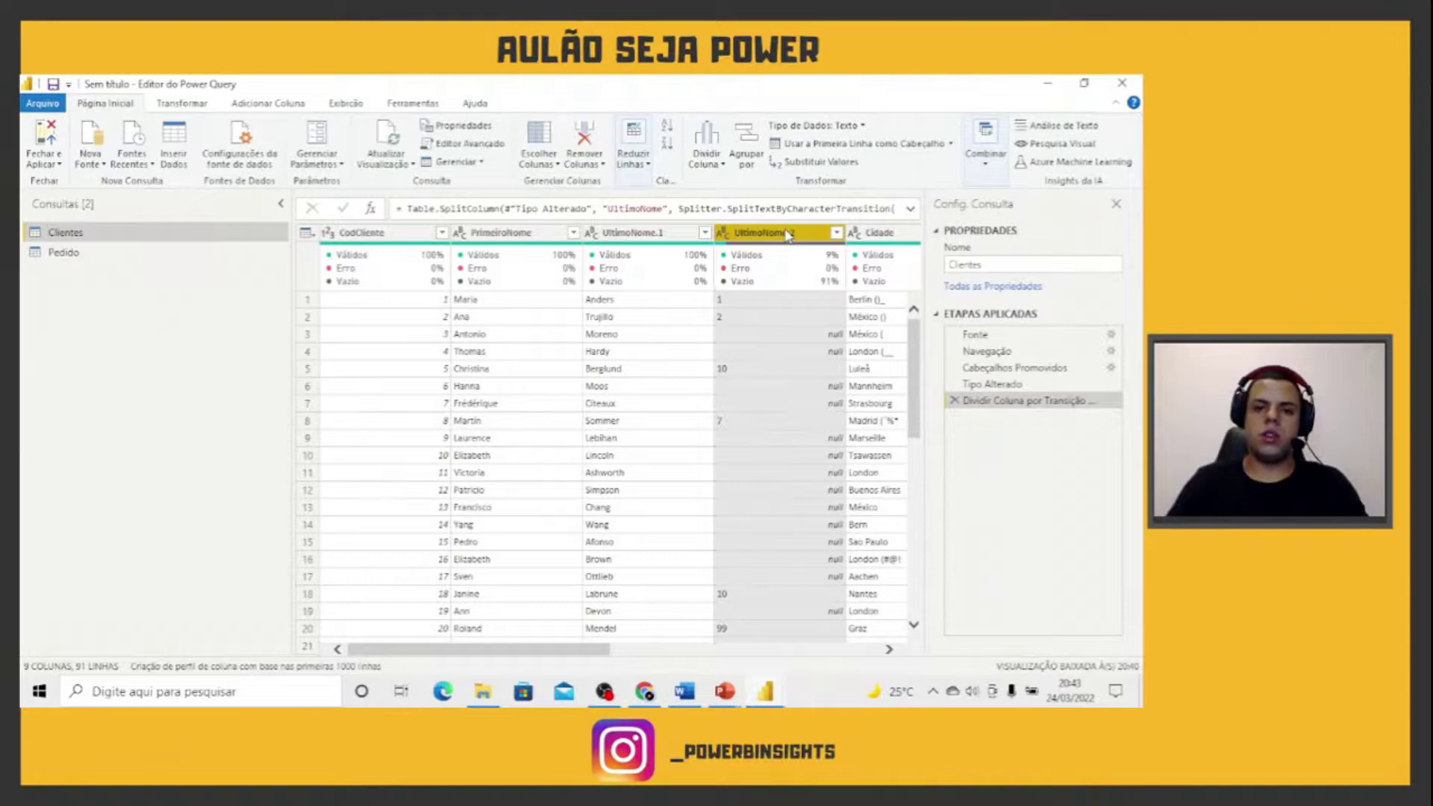
pyautogui.press('Delete')
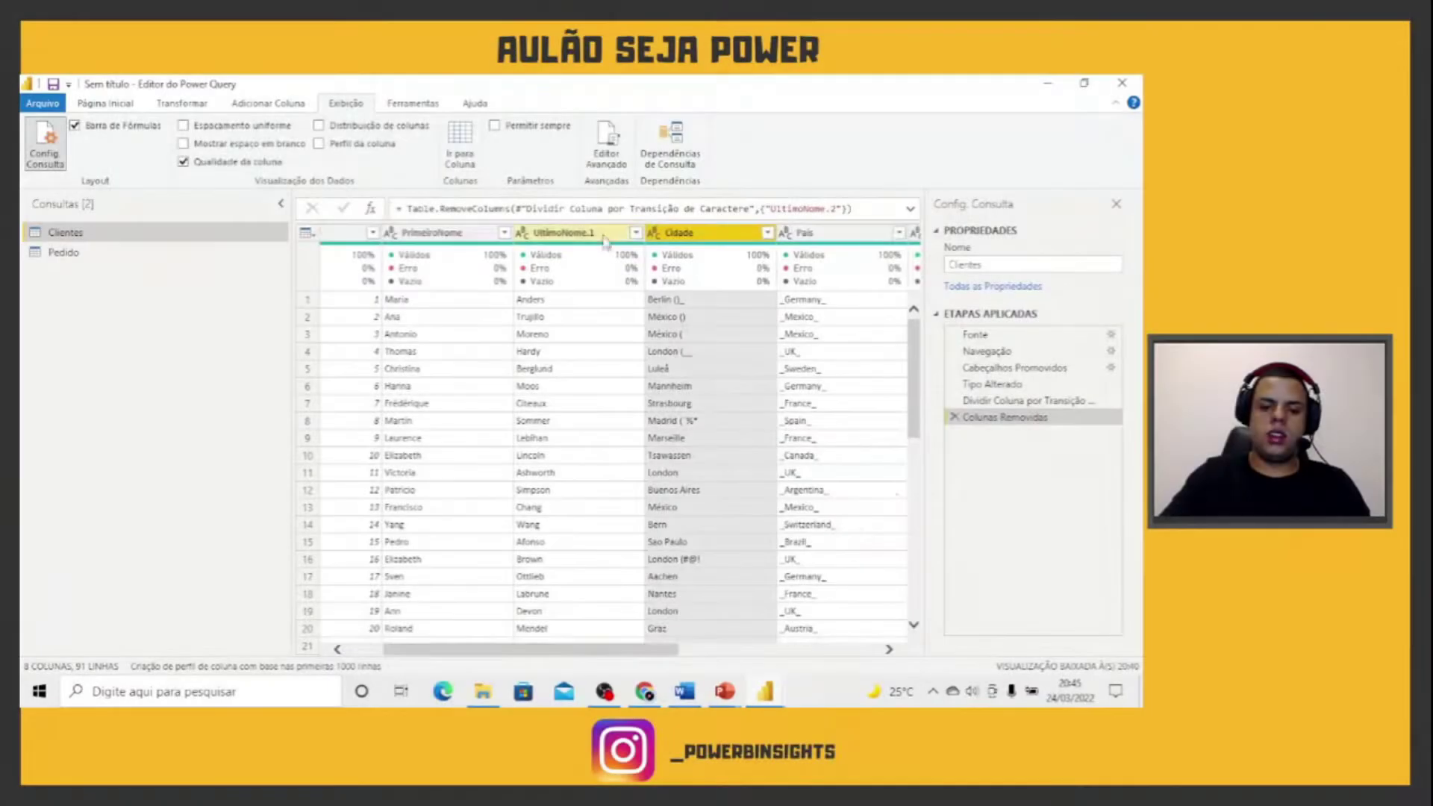
# - Rename the UltimoNome.1 column as UltimoNome
pyautogui.doubleClick(563, 232)
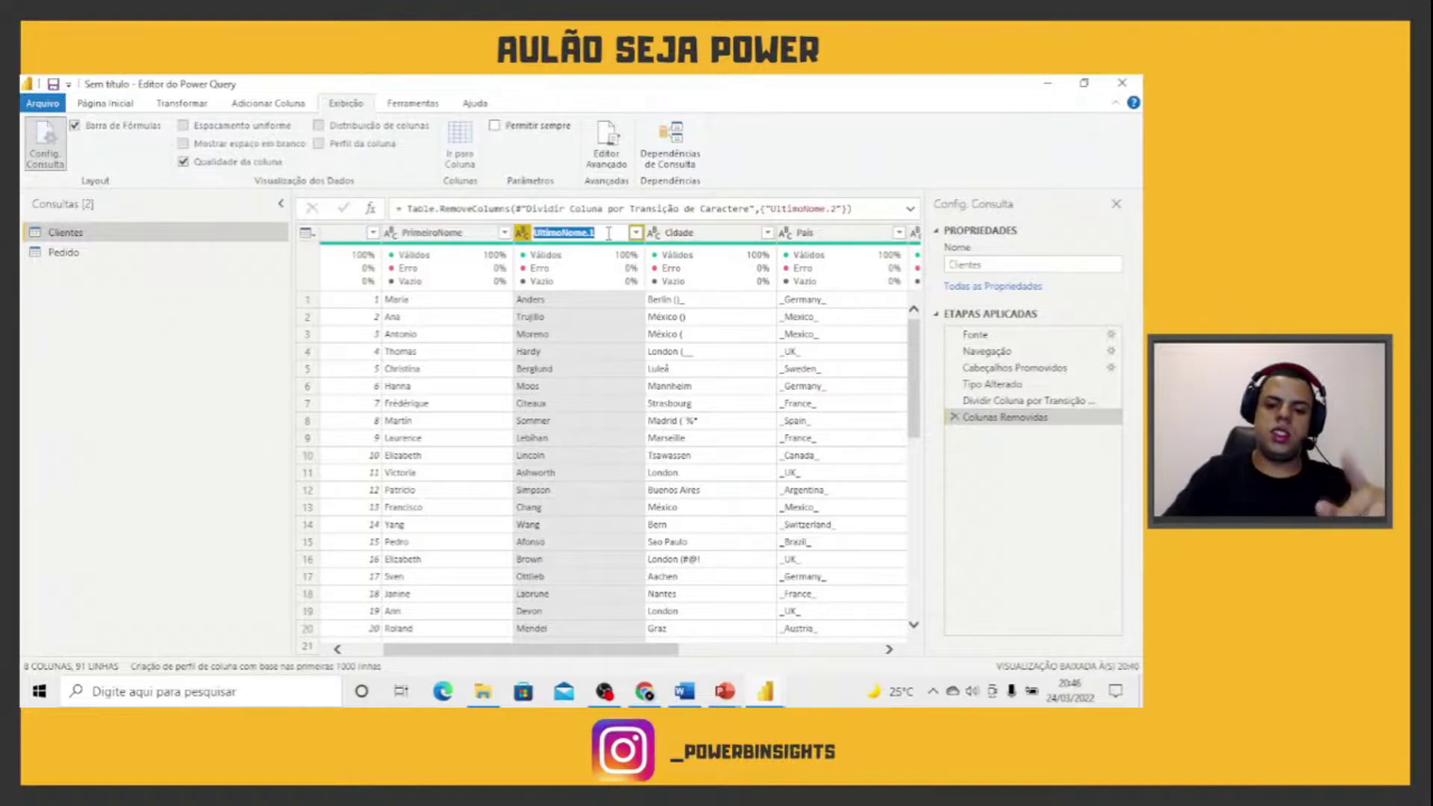
pyautogui.press('End')
pyautogui.press('BackSpace')
pyautogui.press('BackSpace')
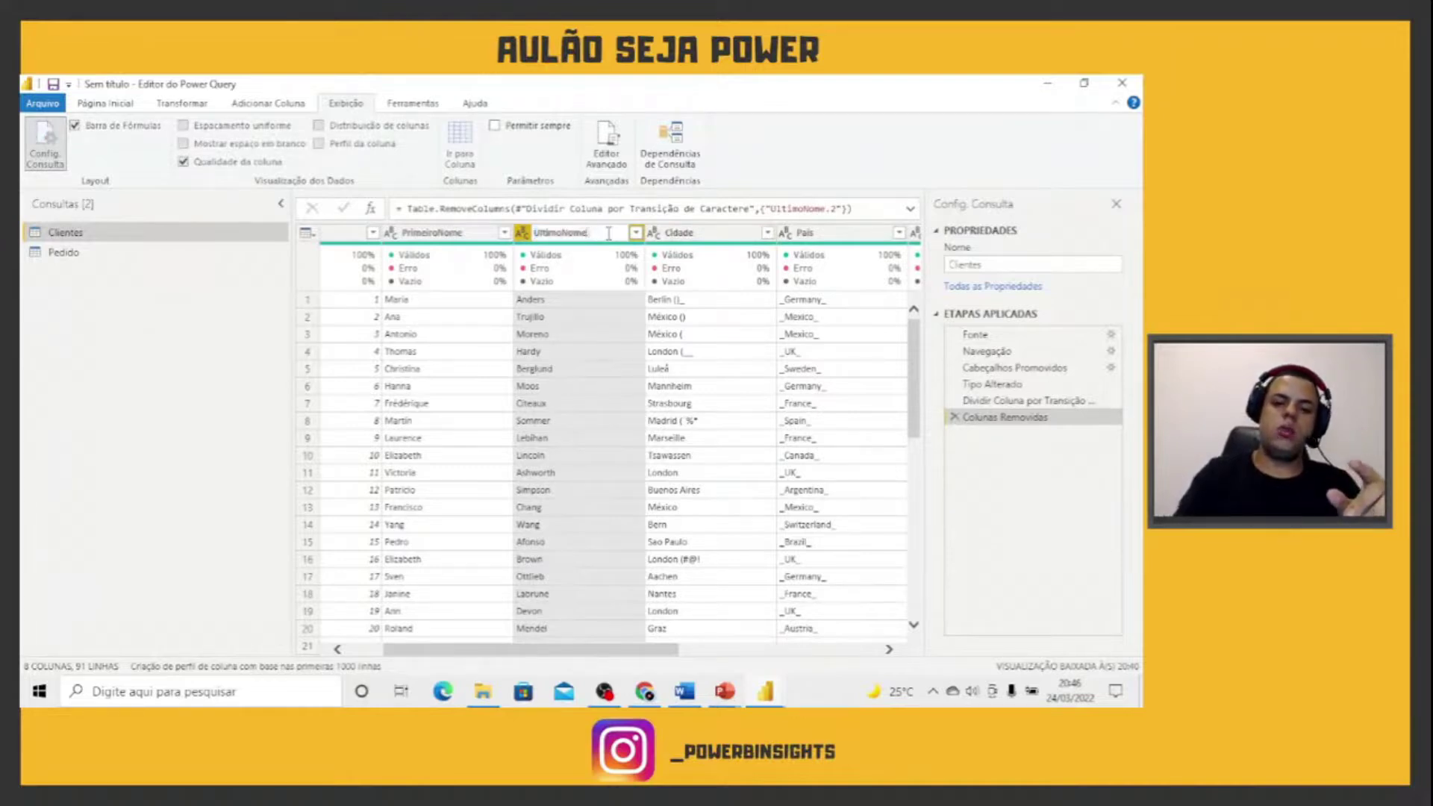
pyautogui.press('Return')
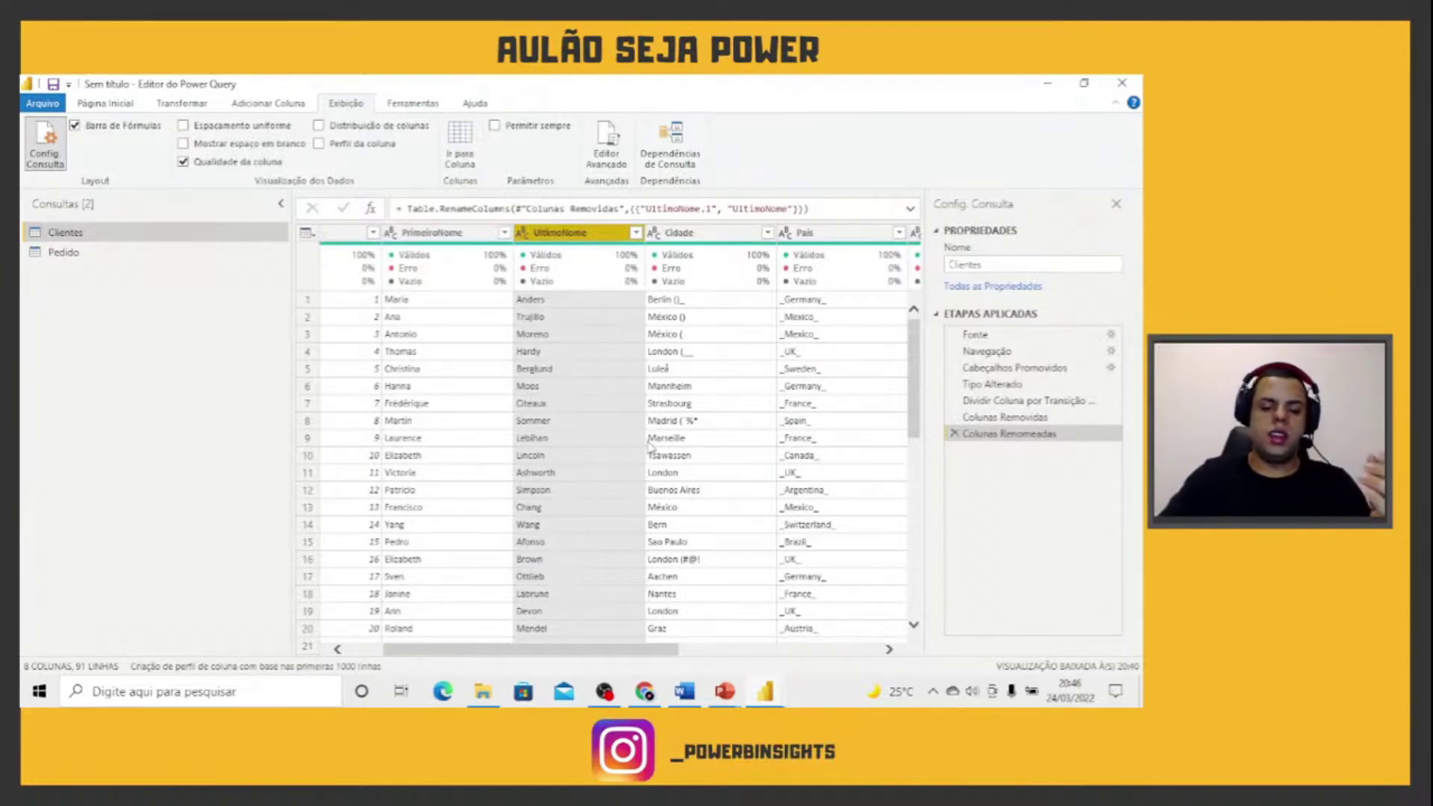
# - Examine the data type indicators of the Clientes columns and the data types available for CodCliente
pyautogui.moveTo(611, 652); pyautogui.dragTo(564, 648)
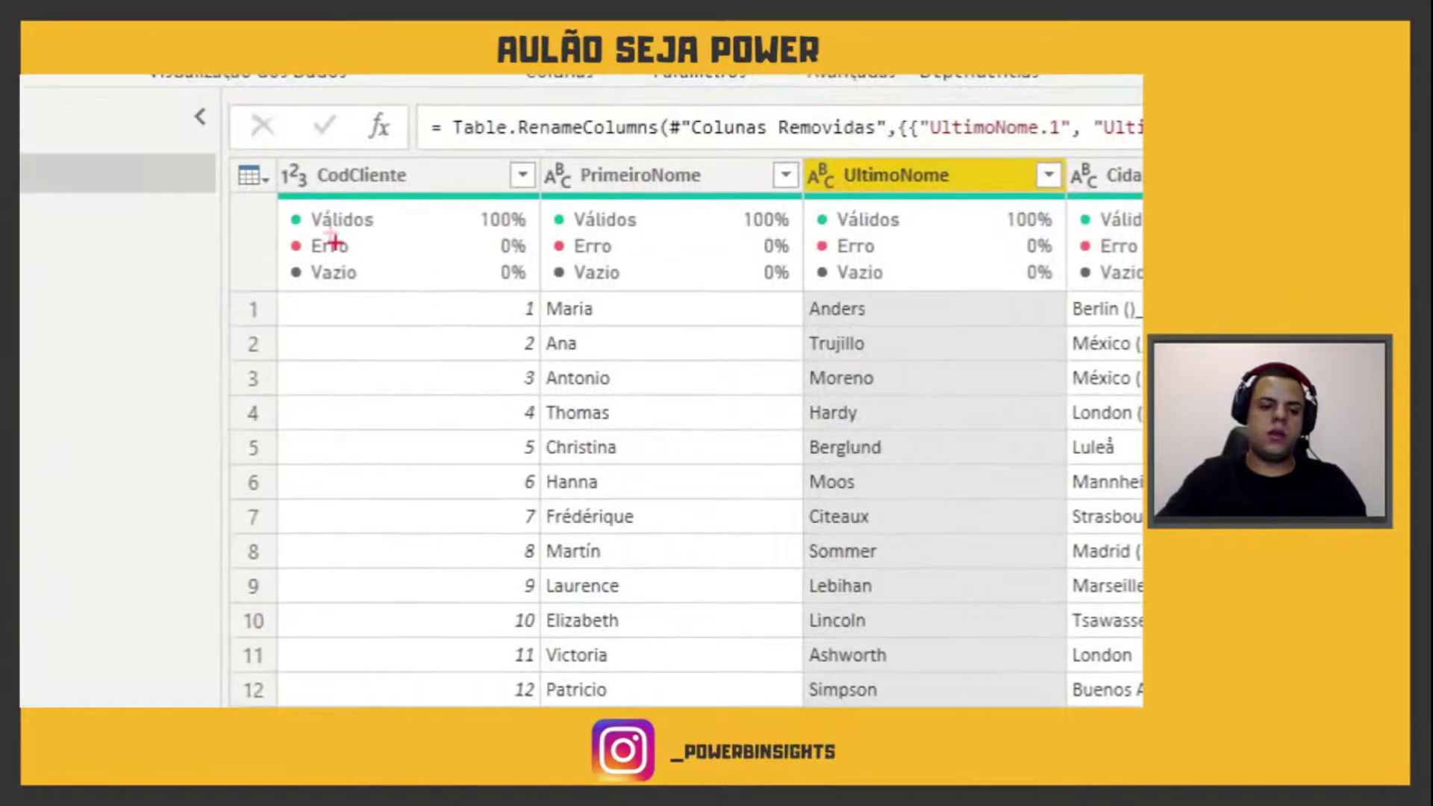
pyautogui.moveTo(293, 168); pyautogui.dragTo(306, 272)
pyautogui.moveTo(559, 191); pyautogui.dragTo(559, 263)
pyautogui.moveTo(819, 186); pyautogui.dragTo(821, 262)
pyautogui.moveTo(1084, 188); pyautogui.dragTo(1082, 251)
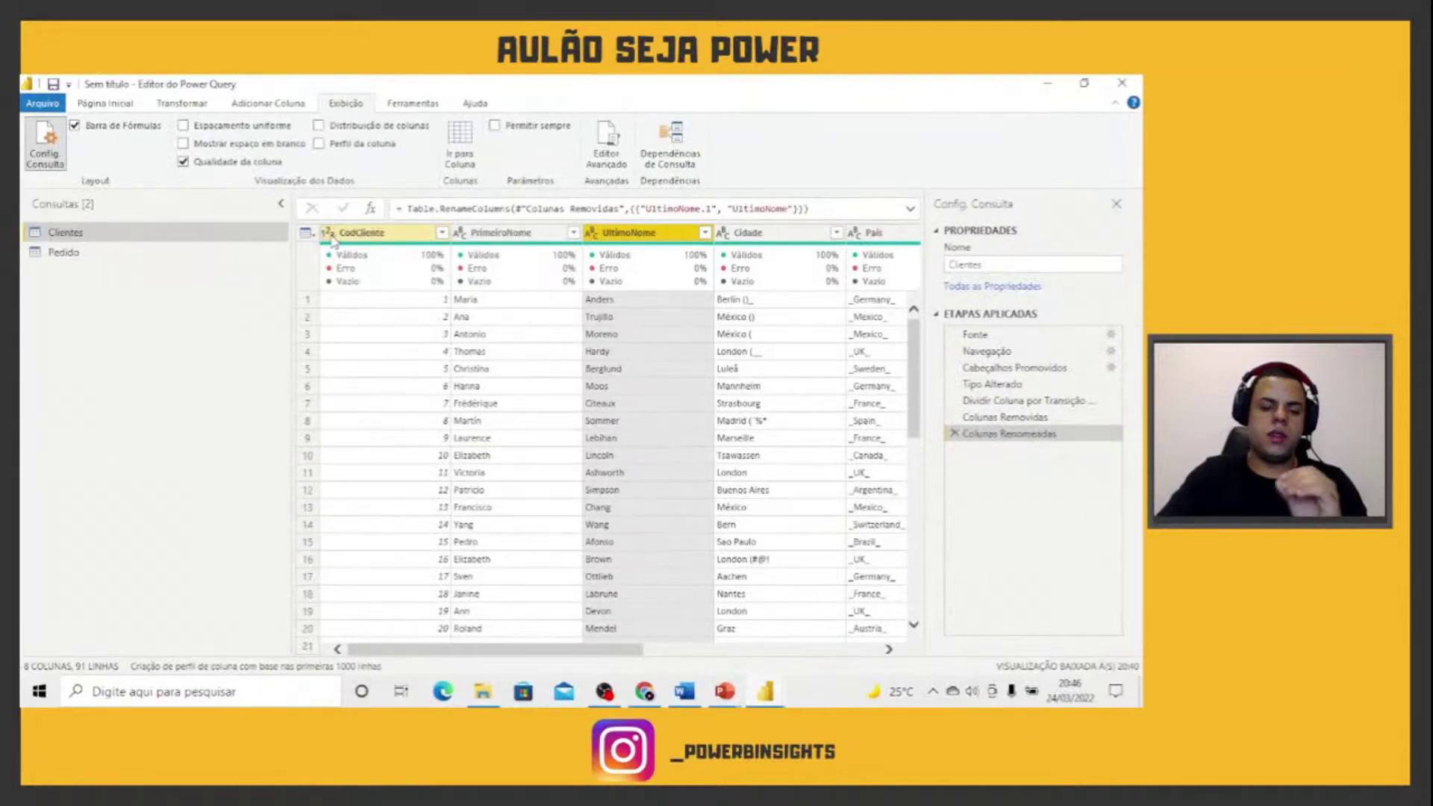
pyautogui.click(330, 235)
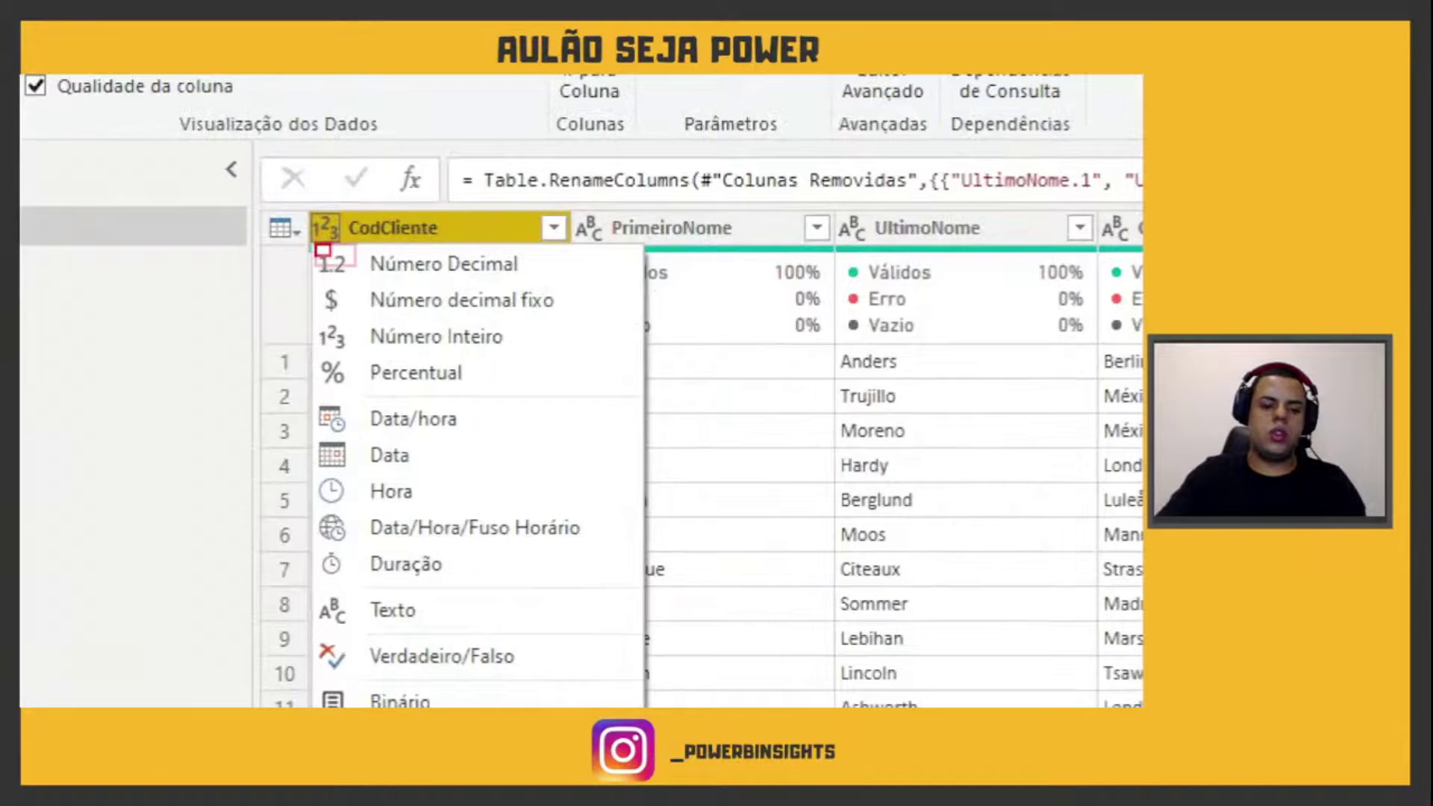
pyautogui.moveTo(323, 250)
pyautogui.mouseDown()
pyautogui.moveTo(662, 486)
pyautogui.moveTo(649, 717)
pyautogui.moveTo(633, 694)
pyautogui.mouseUp()
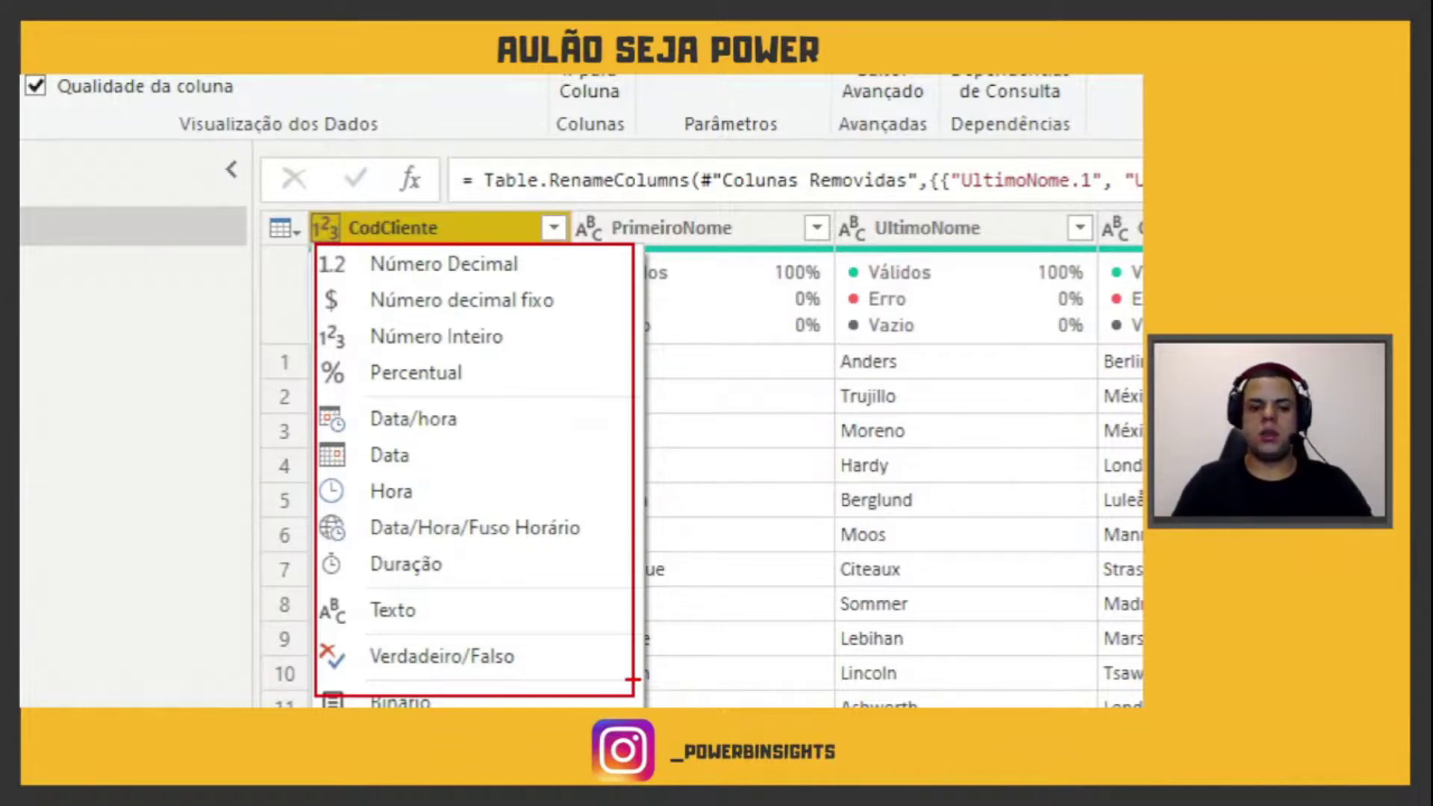
pyautogui.press('Escape')
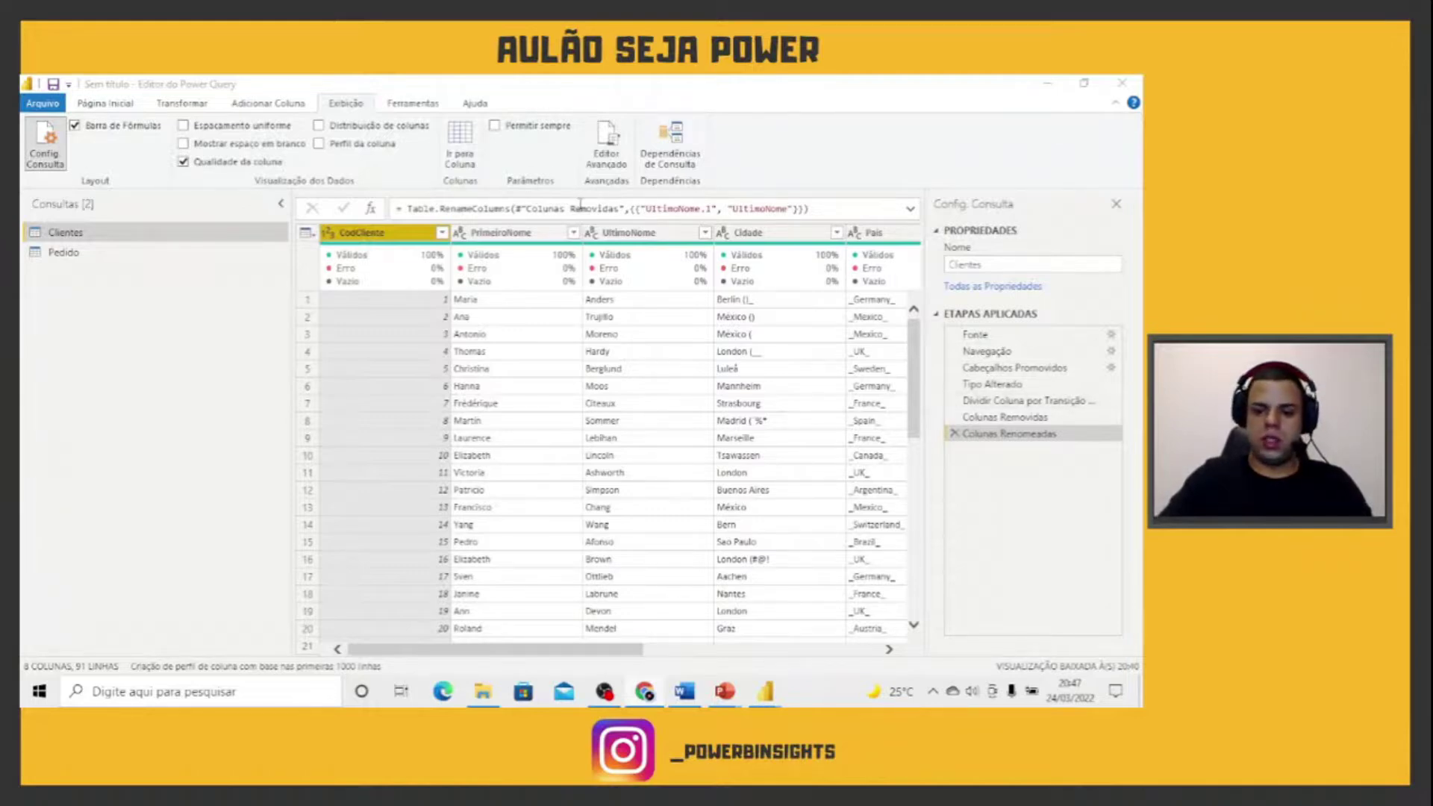
# - Dismiss the e-mail notification, select the Cidade column and examine the characters following its city names
pyautogui.moveTo(499, 253)
pyautogui.click(1112, 458)
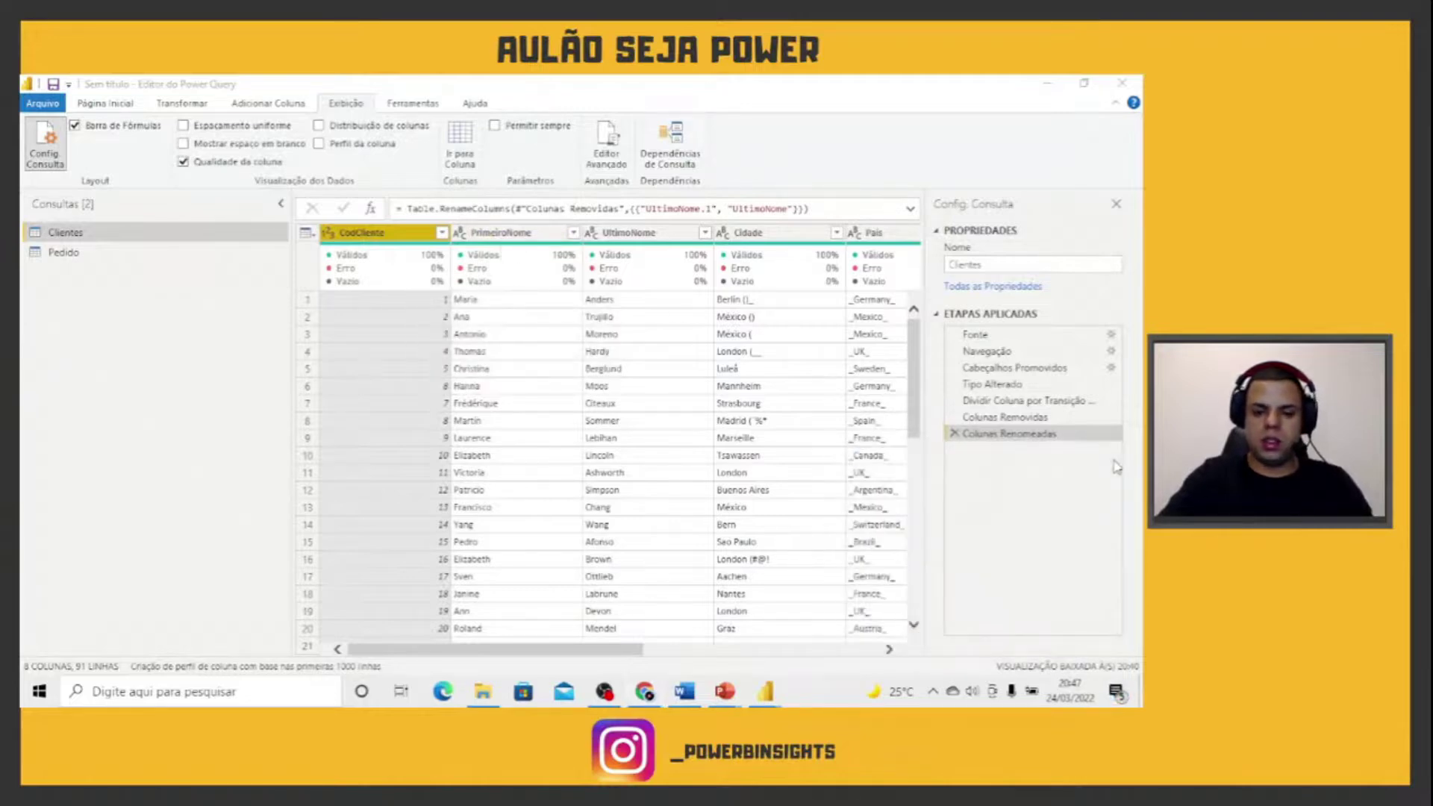
pyautogui.click(765, 233)
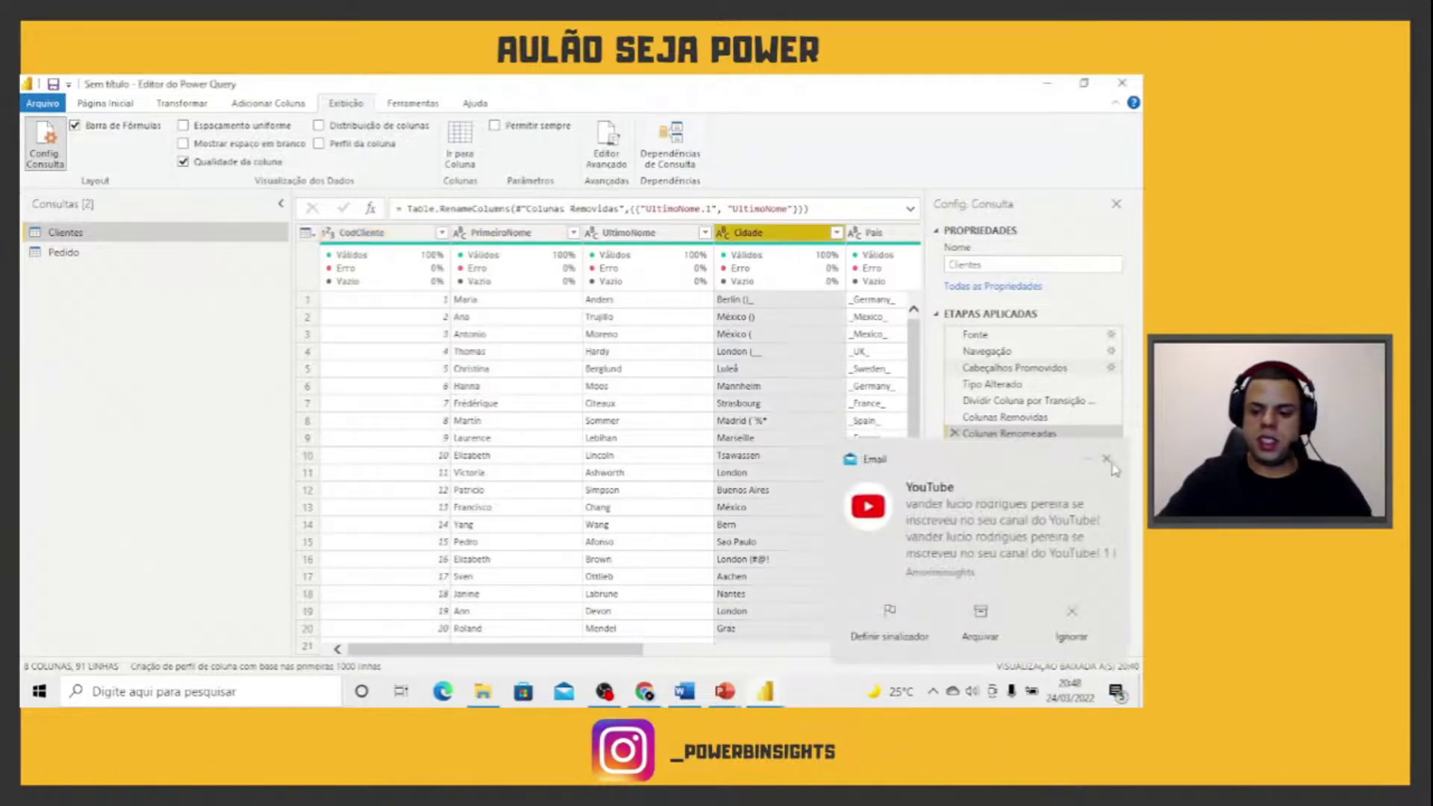
pyautogui.hscroll(3, 899, 365)
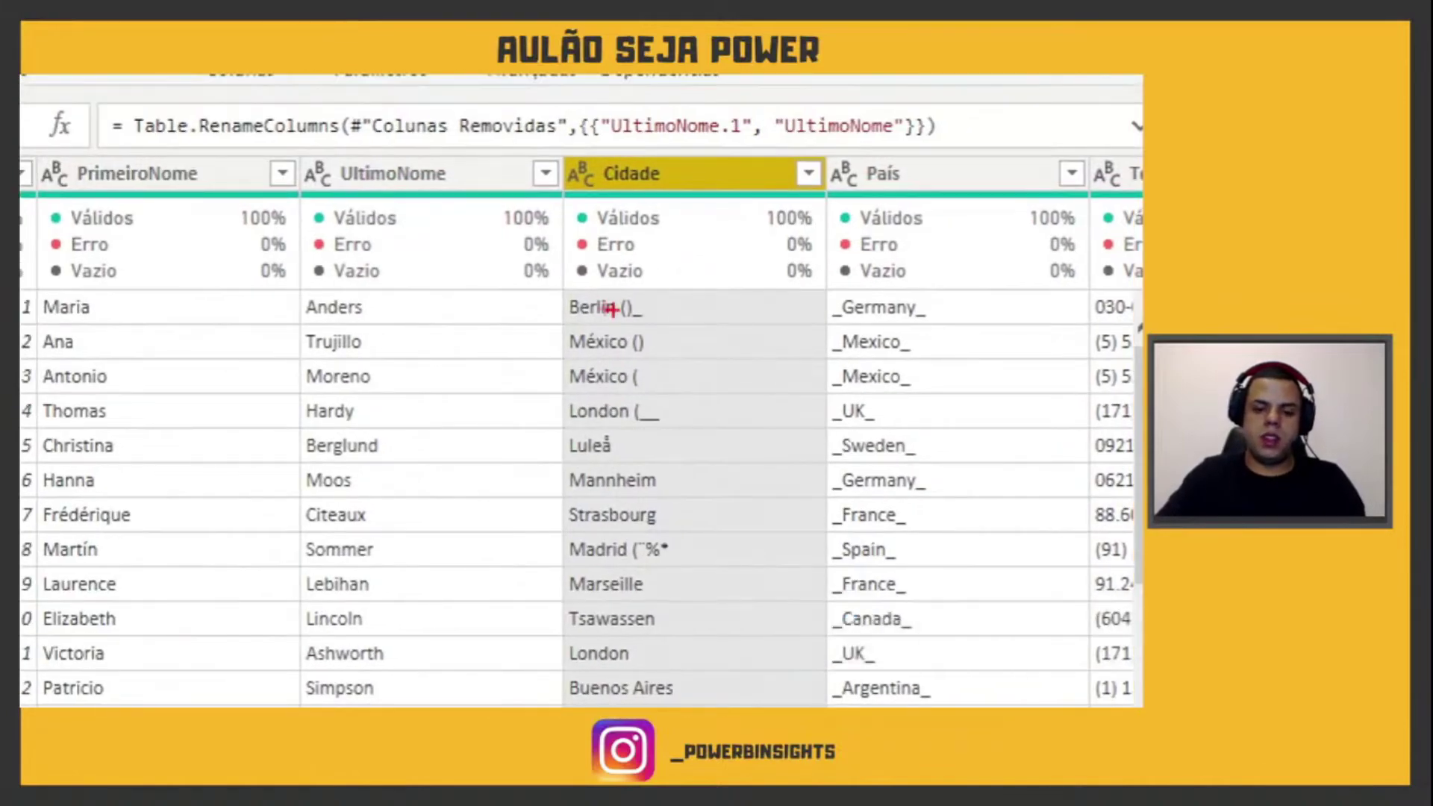
pyautogui.moveTo(640, 306); pyautogui.dragTo(706, 297)
pyautogui.moveTo(650, 338); pyautogui.dragTo(696, 337)
pyautogui.moveTo(641, 379); pyautogui.dragTo(698, 379)
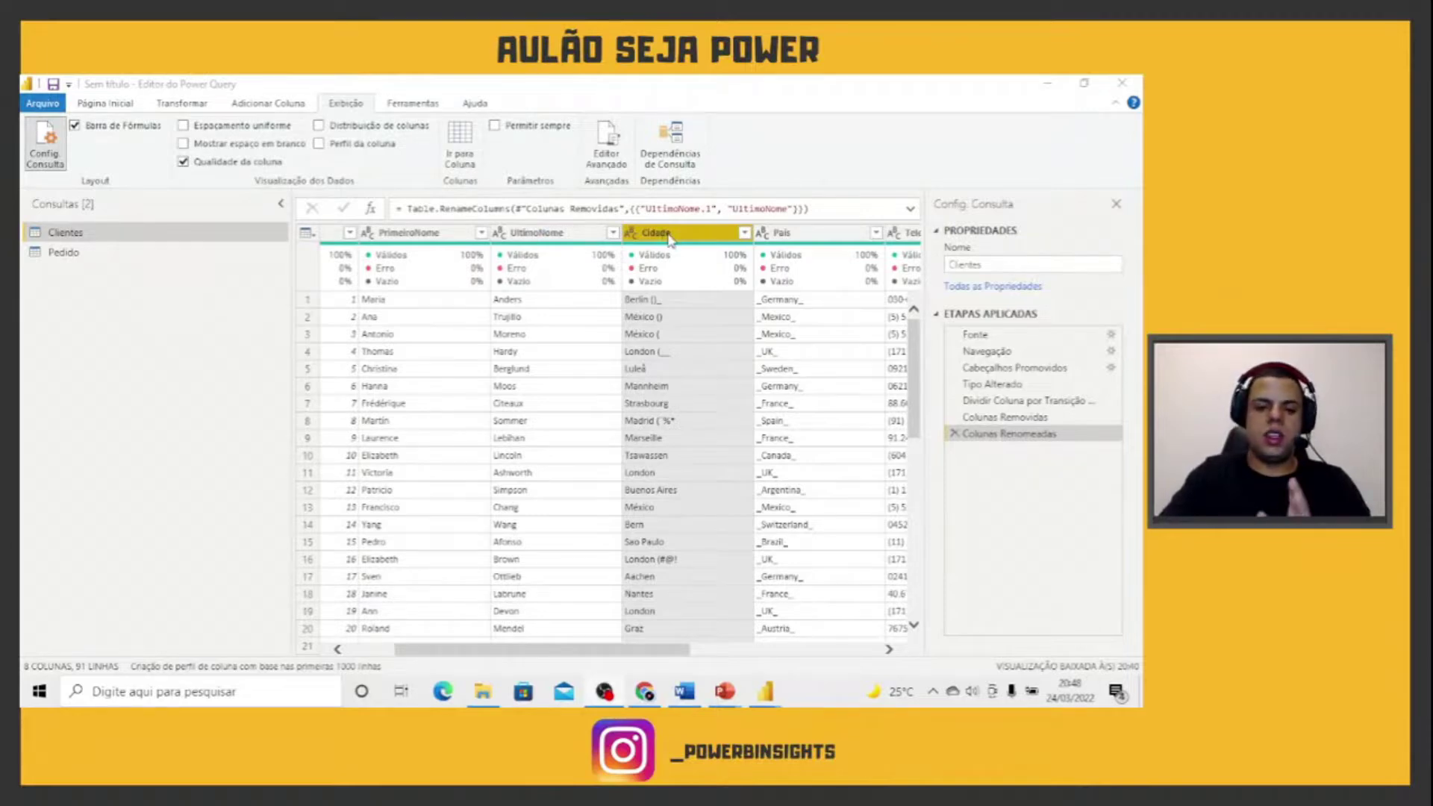
# - Review the text extraction options for the Cidade column, especially Texto Antes do Delimitador
pyautogui.click(112, 105)
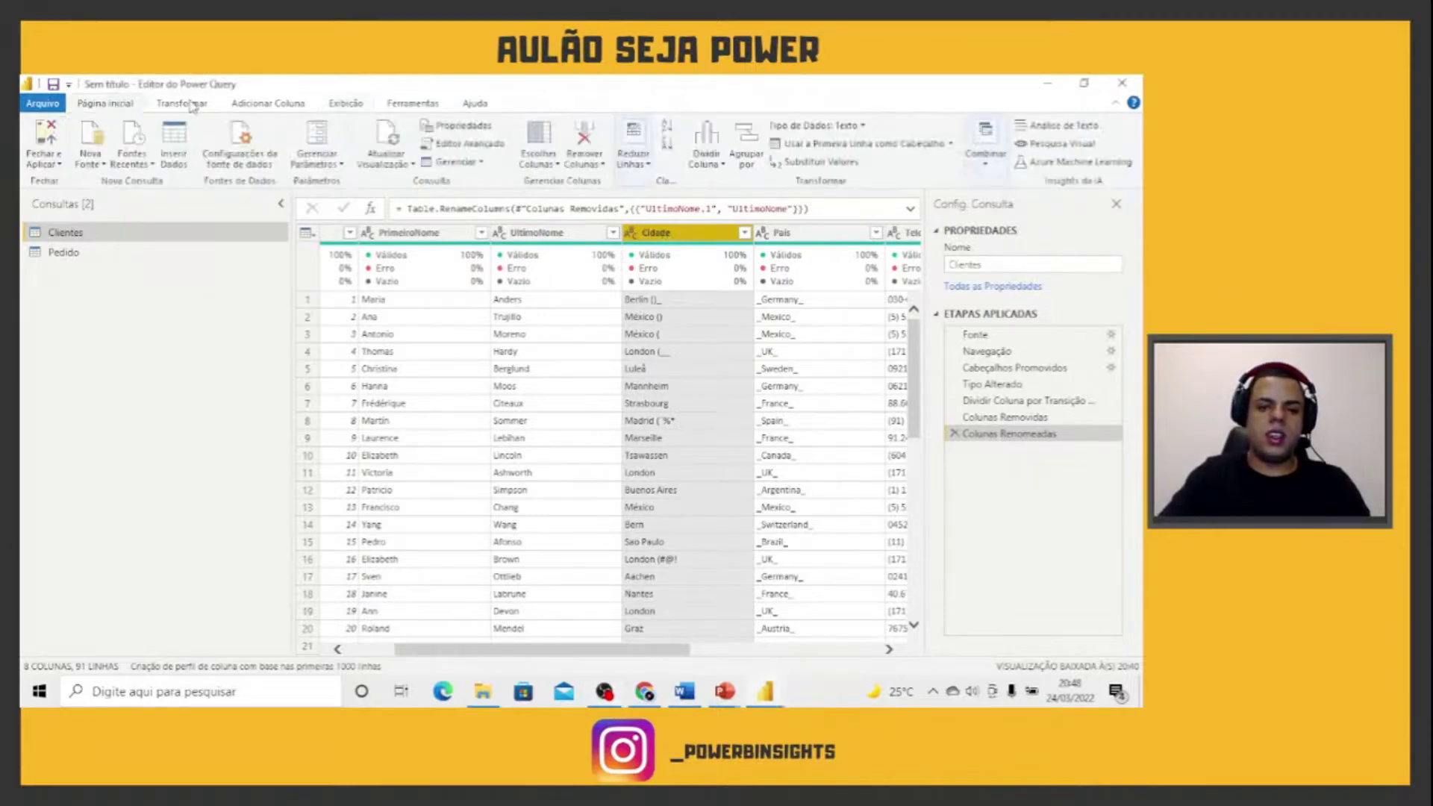
pyautogui.click(192, 108)
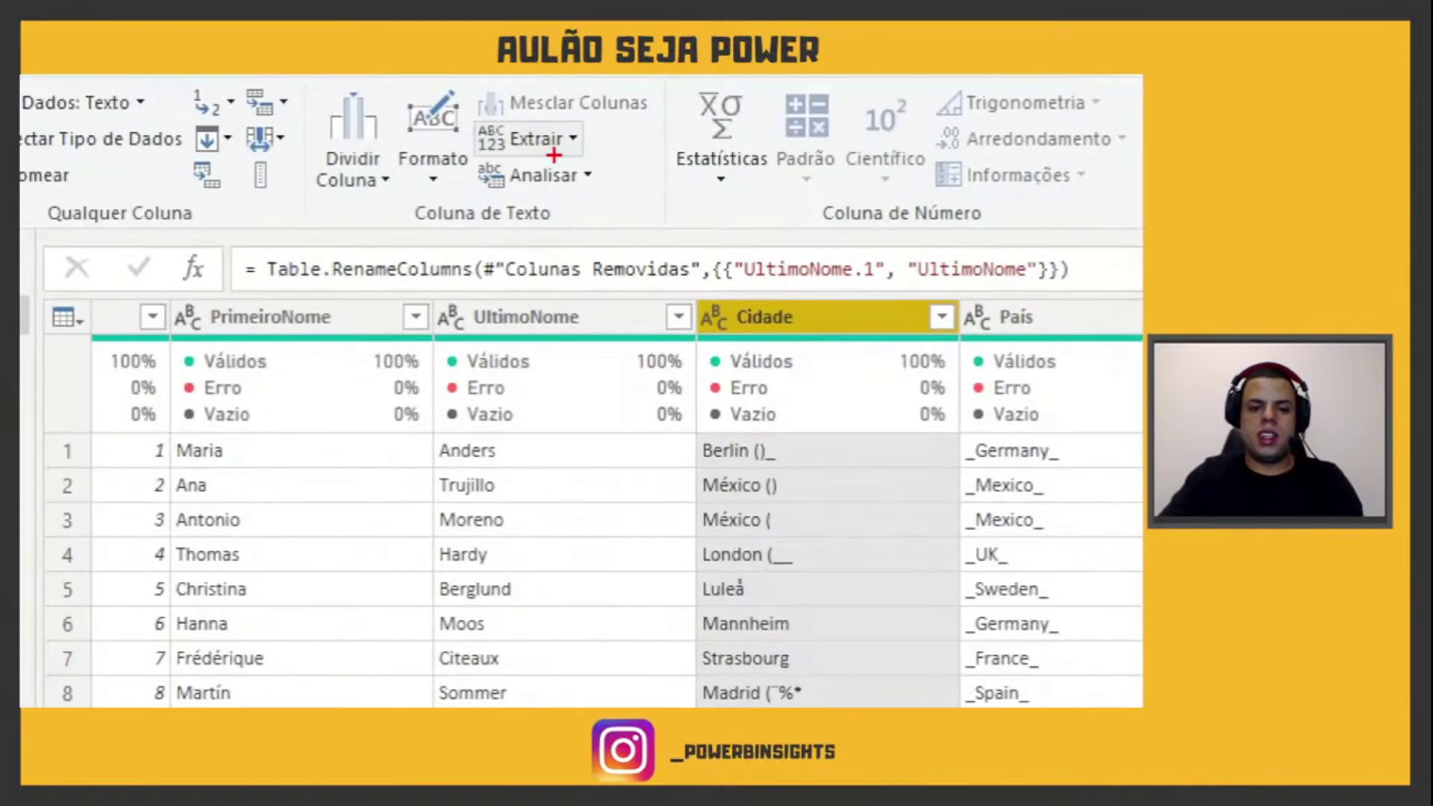
pyautogui.moveTo(550, 152); pyautogui.dragTo(559, 184)
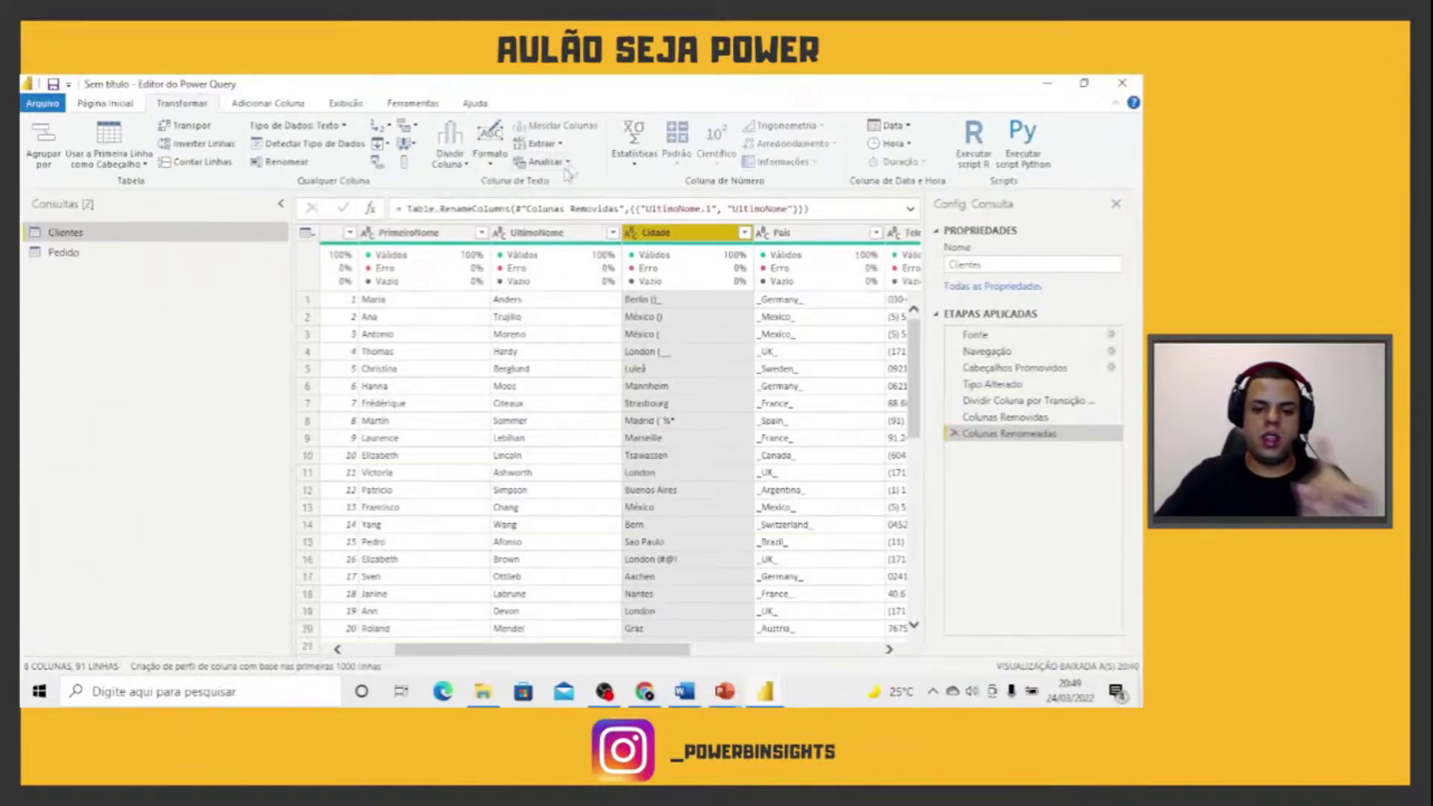
pyautogui.click(549, 140)
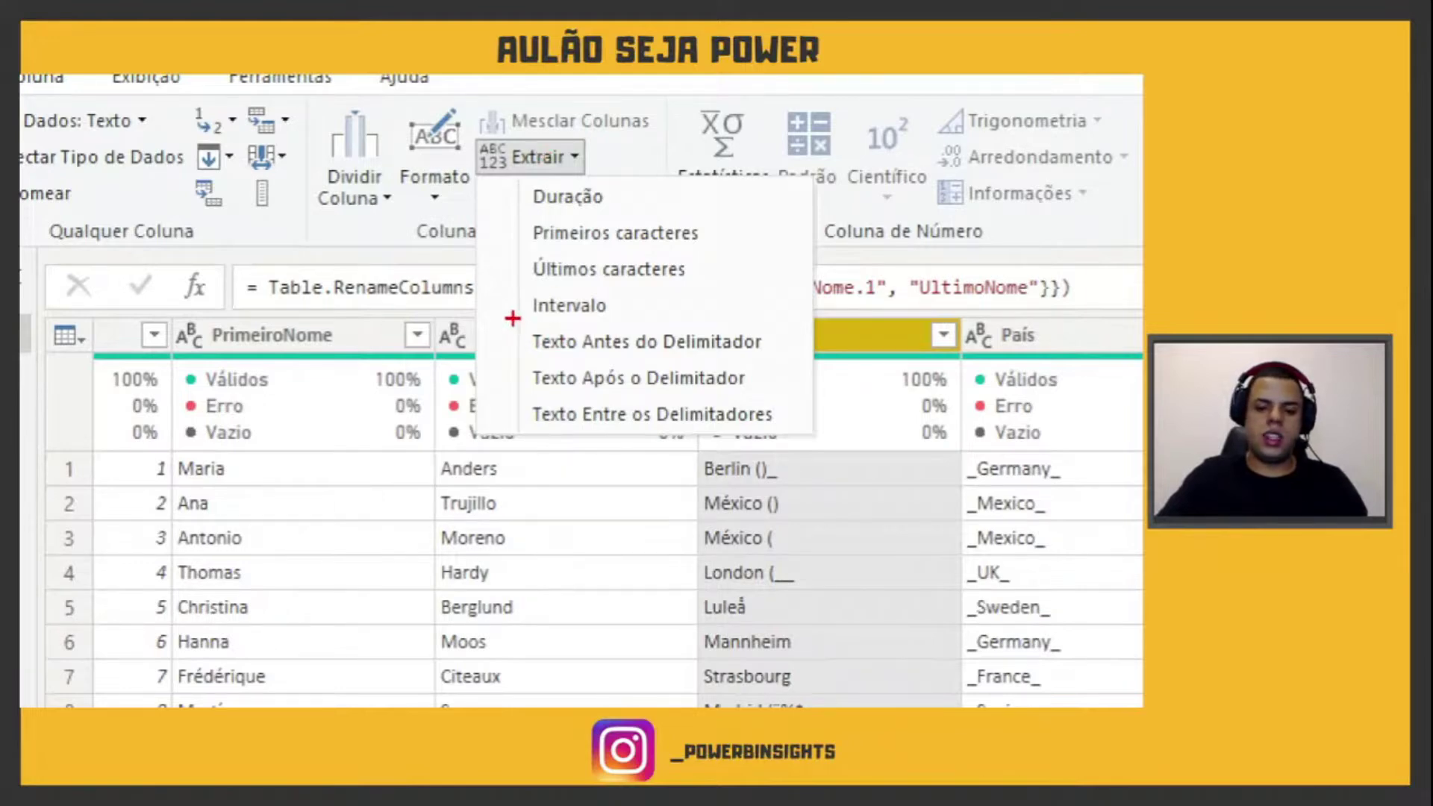
pyautogui.moveTo(512, 315)
pyautogui.mouseDown()
pyautogui.moveTo(571, 340)
pyautogui.moveTo(796, 366)
pyautogui.mouseUp()
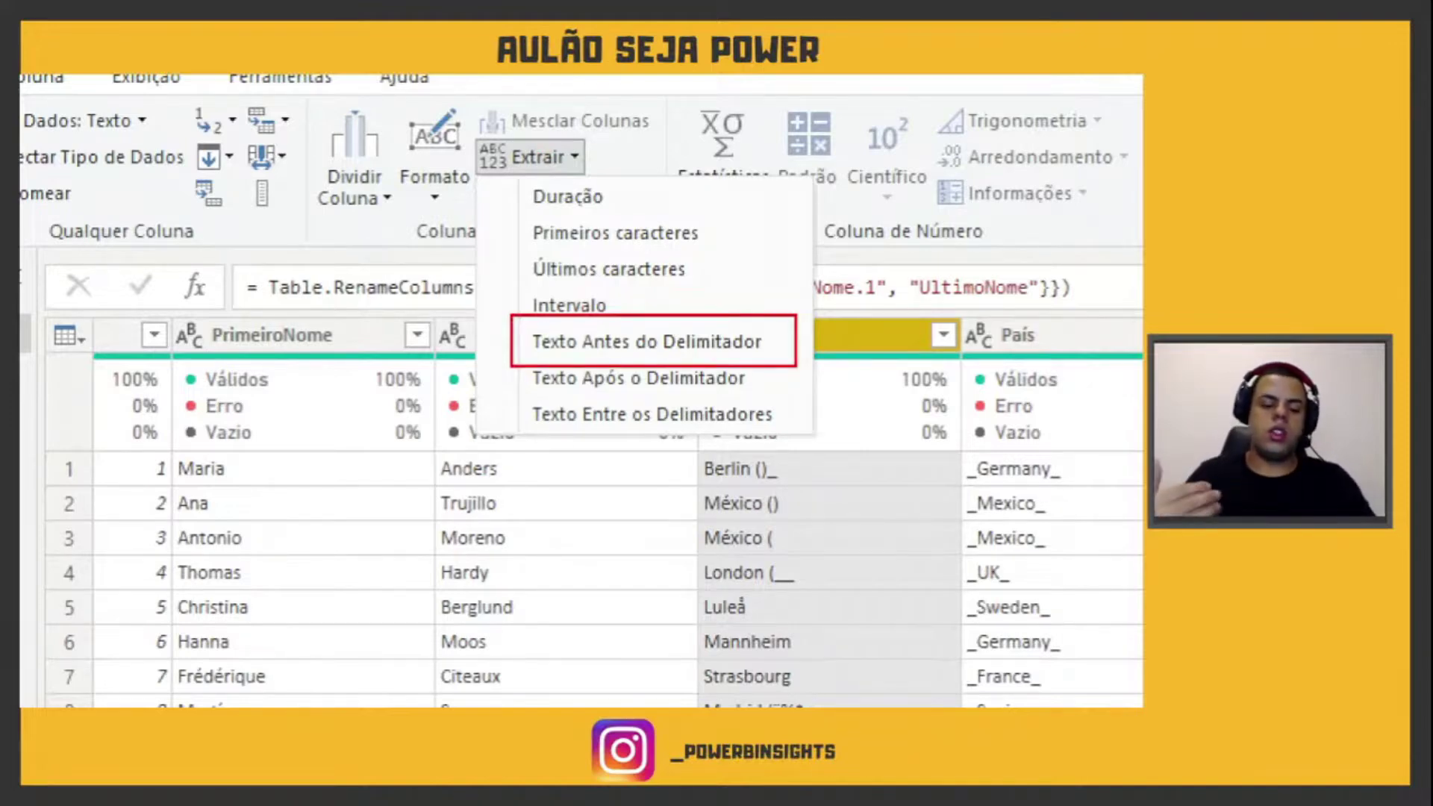
pyautogui.press('Escape')
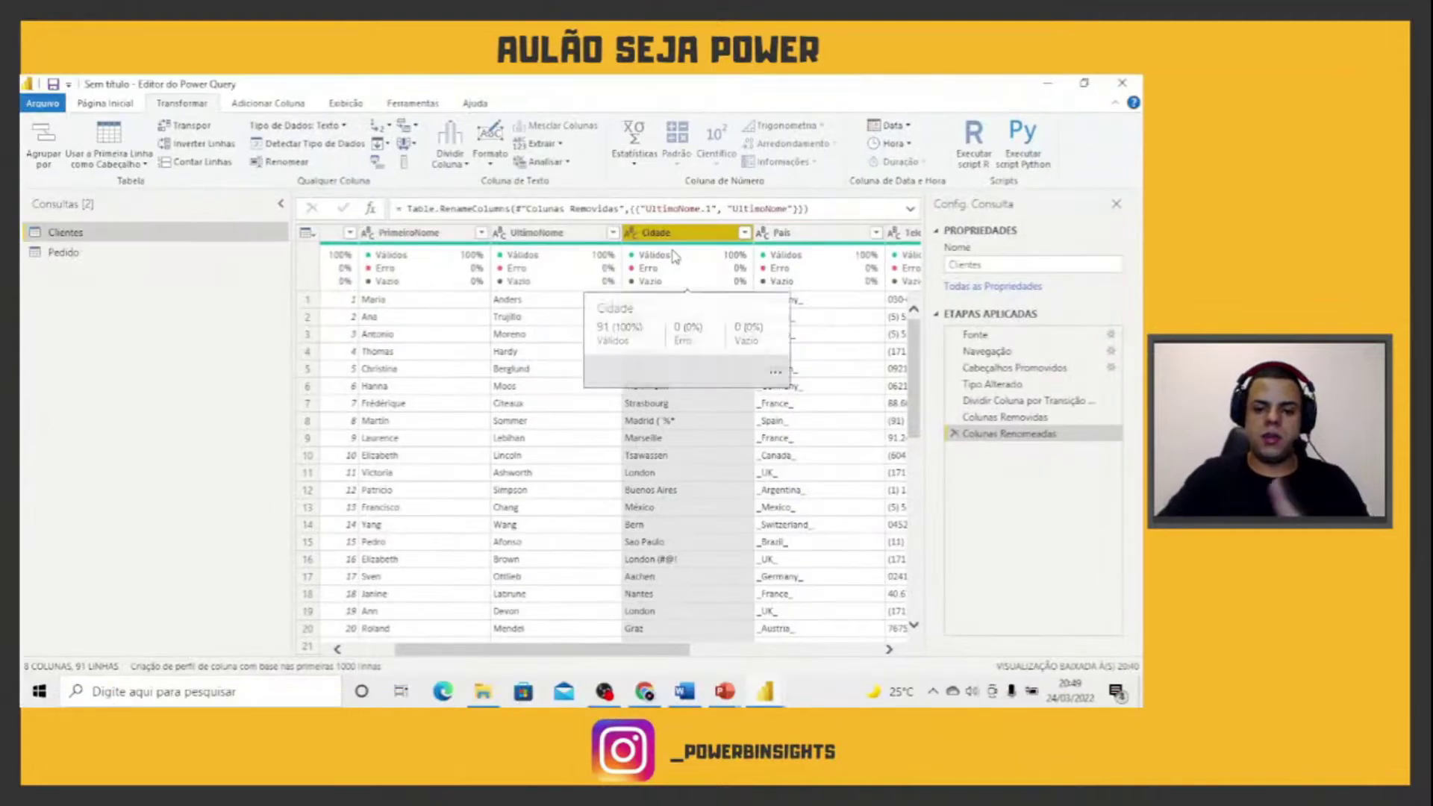
# - Extract the text before the delimiter in the Cidade column, removing the extra characters that follow the city names
pyautogui.scroll(-5, 694, 478)
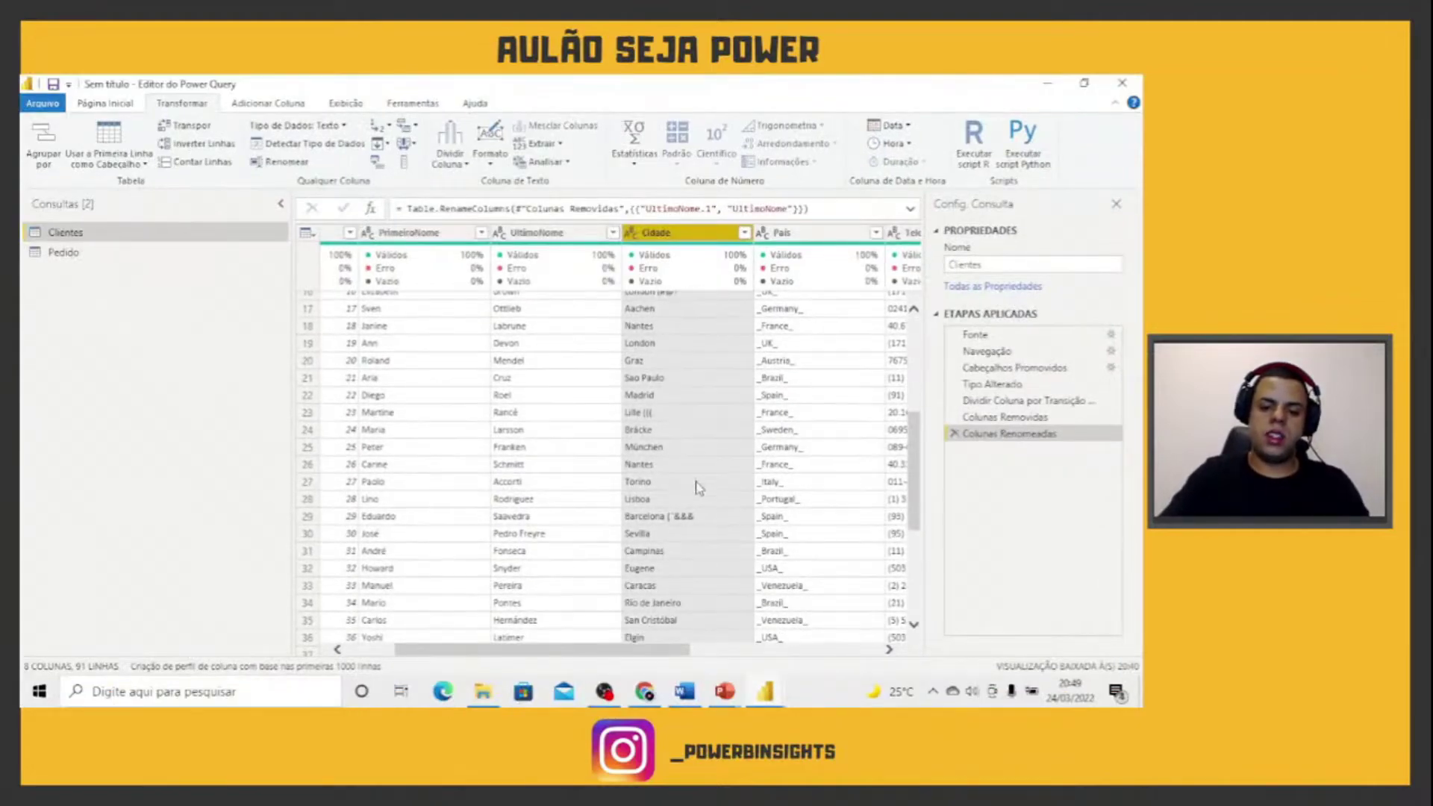
pyautogui.scroll(-5, 696, 512)
pyautogui.scroll(6, 696, 510)
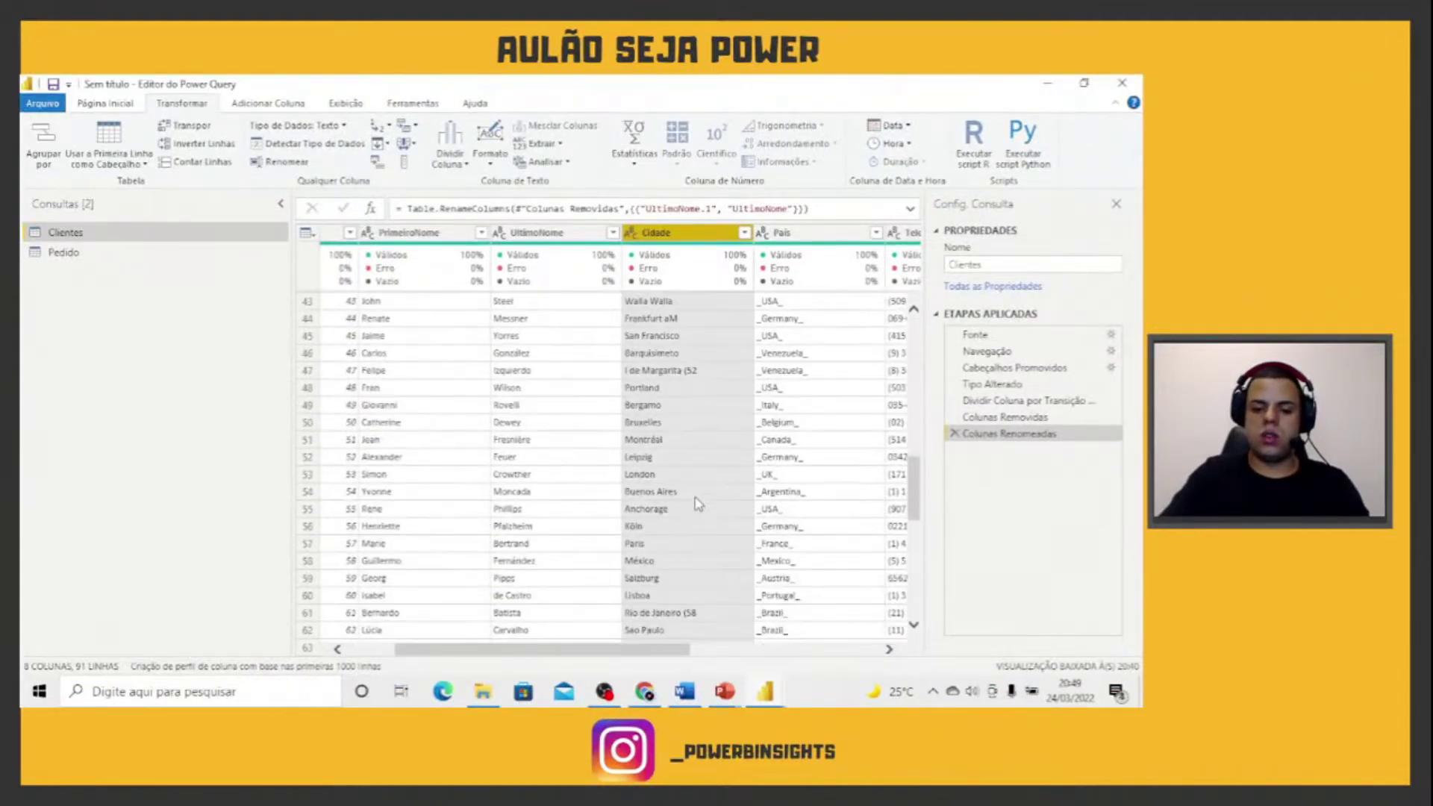
pyautogui.scroll(4, 694, 500)
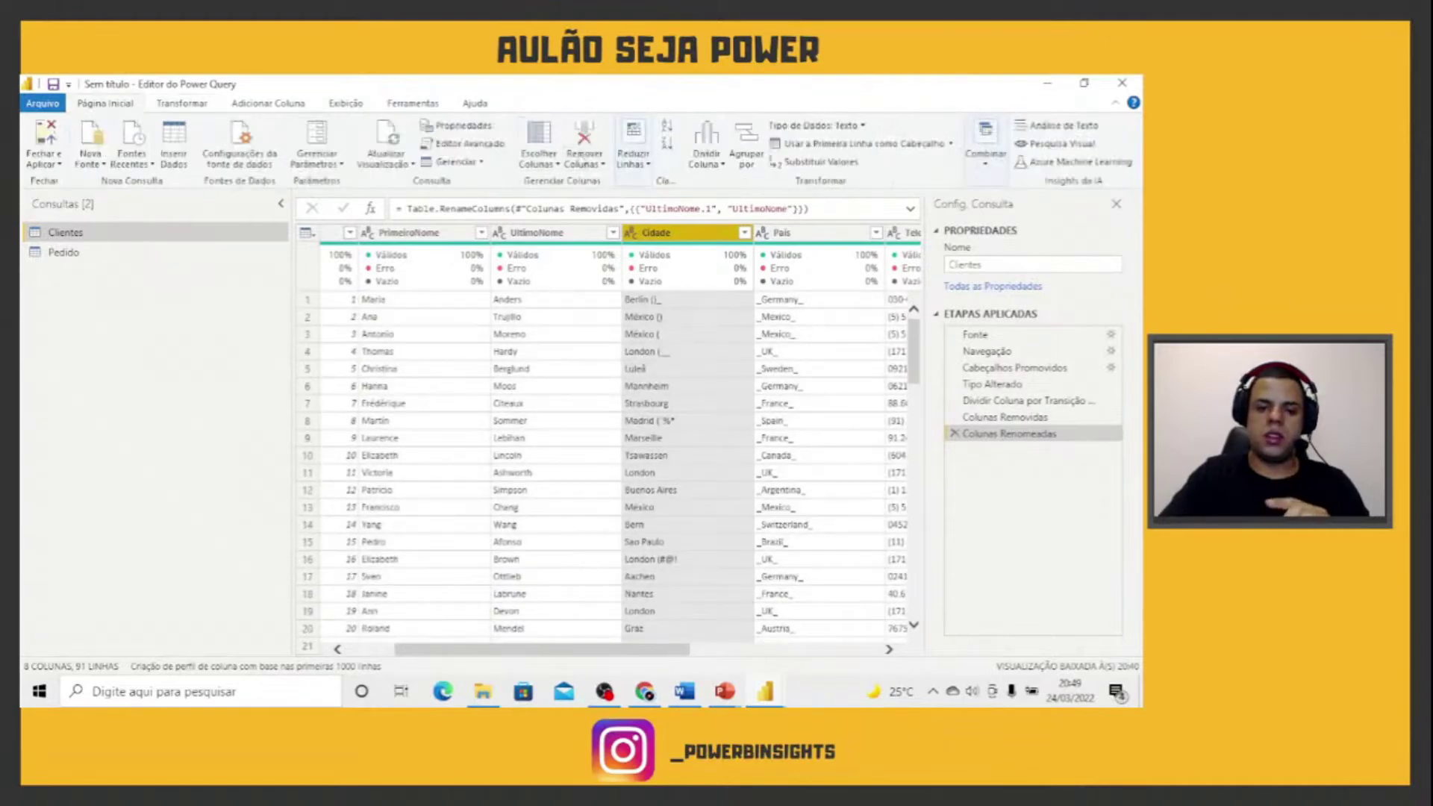
pyautogui.click(541, 144)
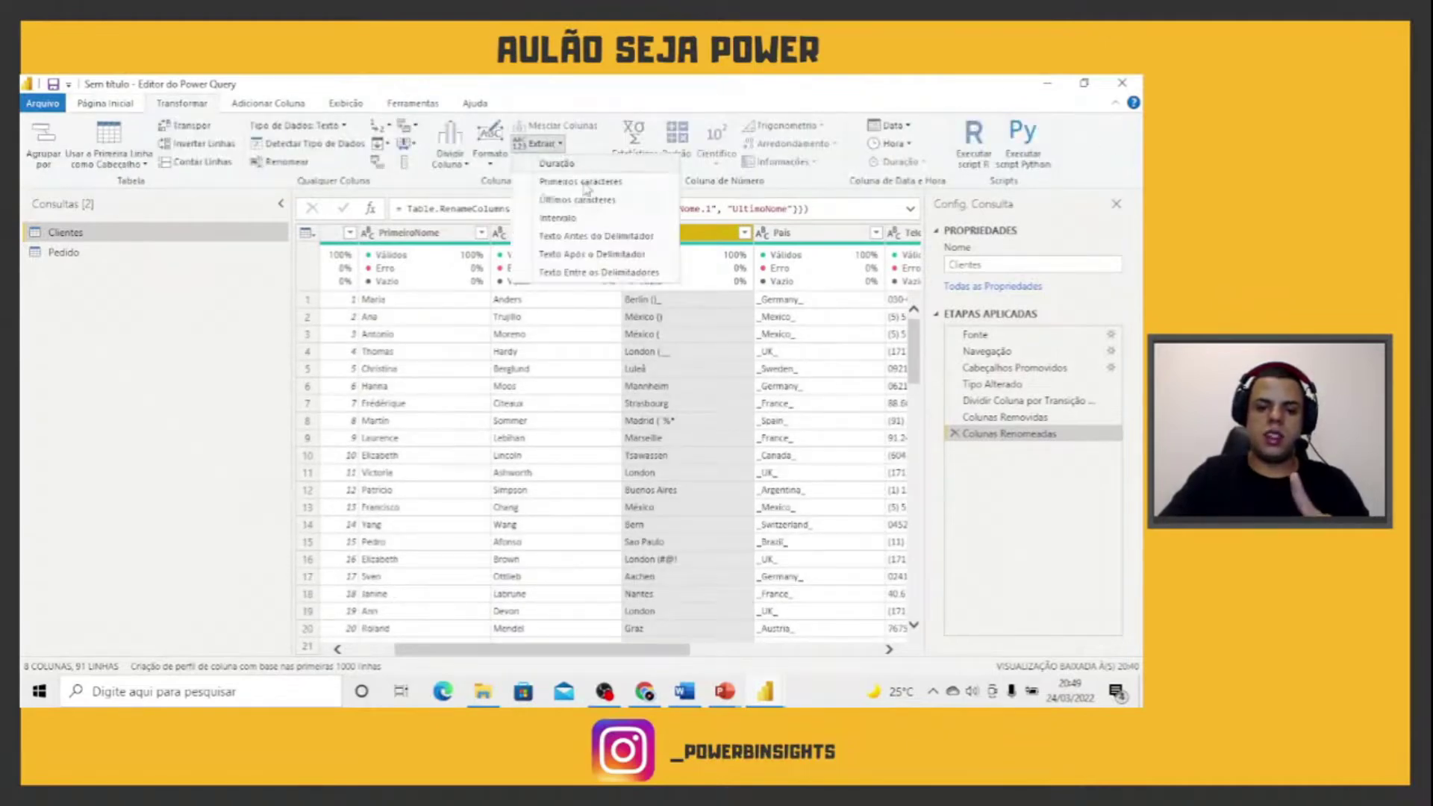
pyautogui.click(597, 236)
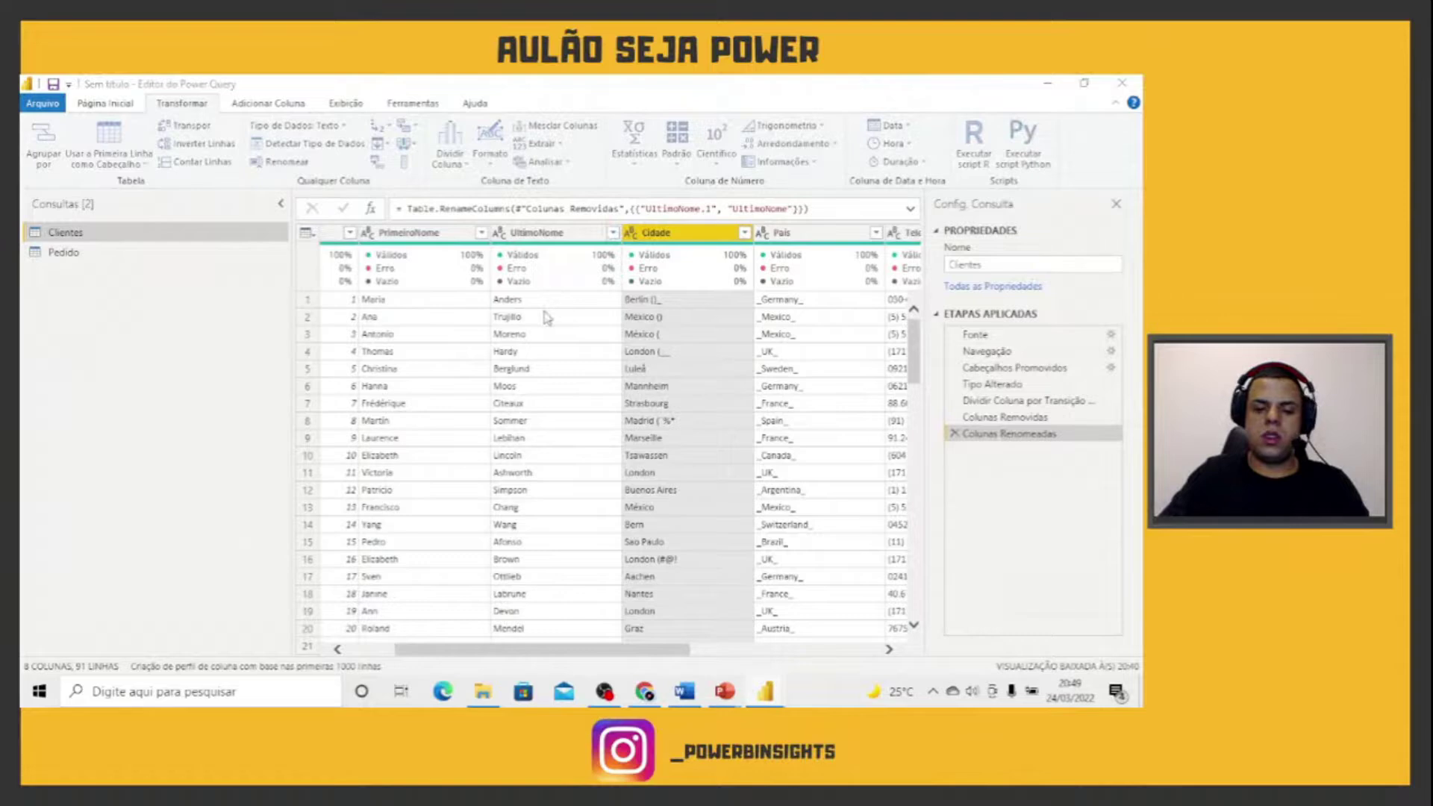
pyautogui.moveTo(549, 293); pyautogui.dragTo(614, 293)
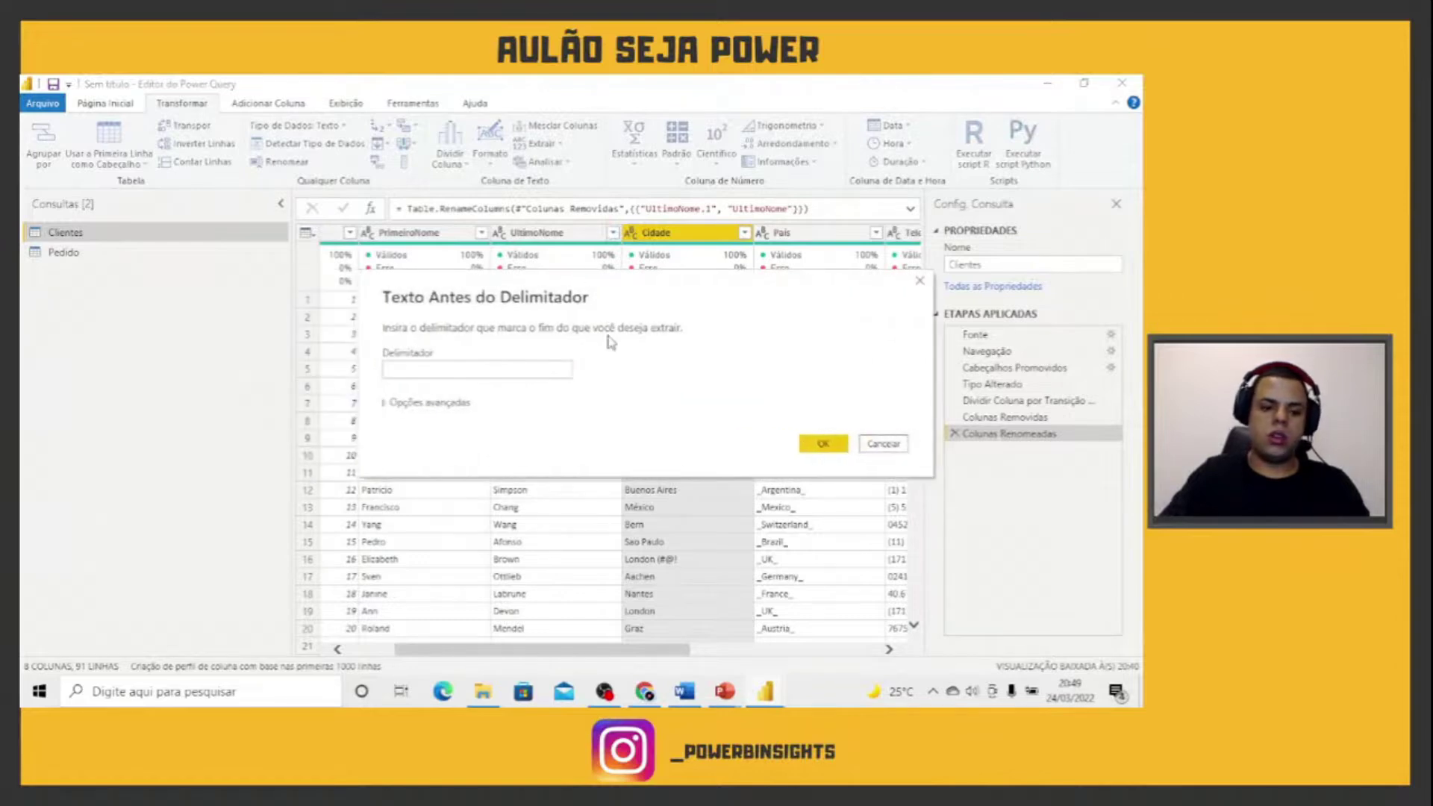
pyautogui.click(544, 367)
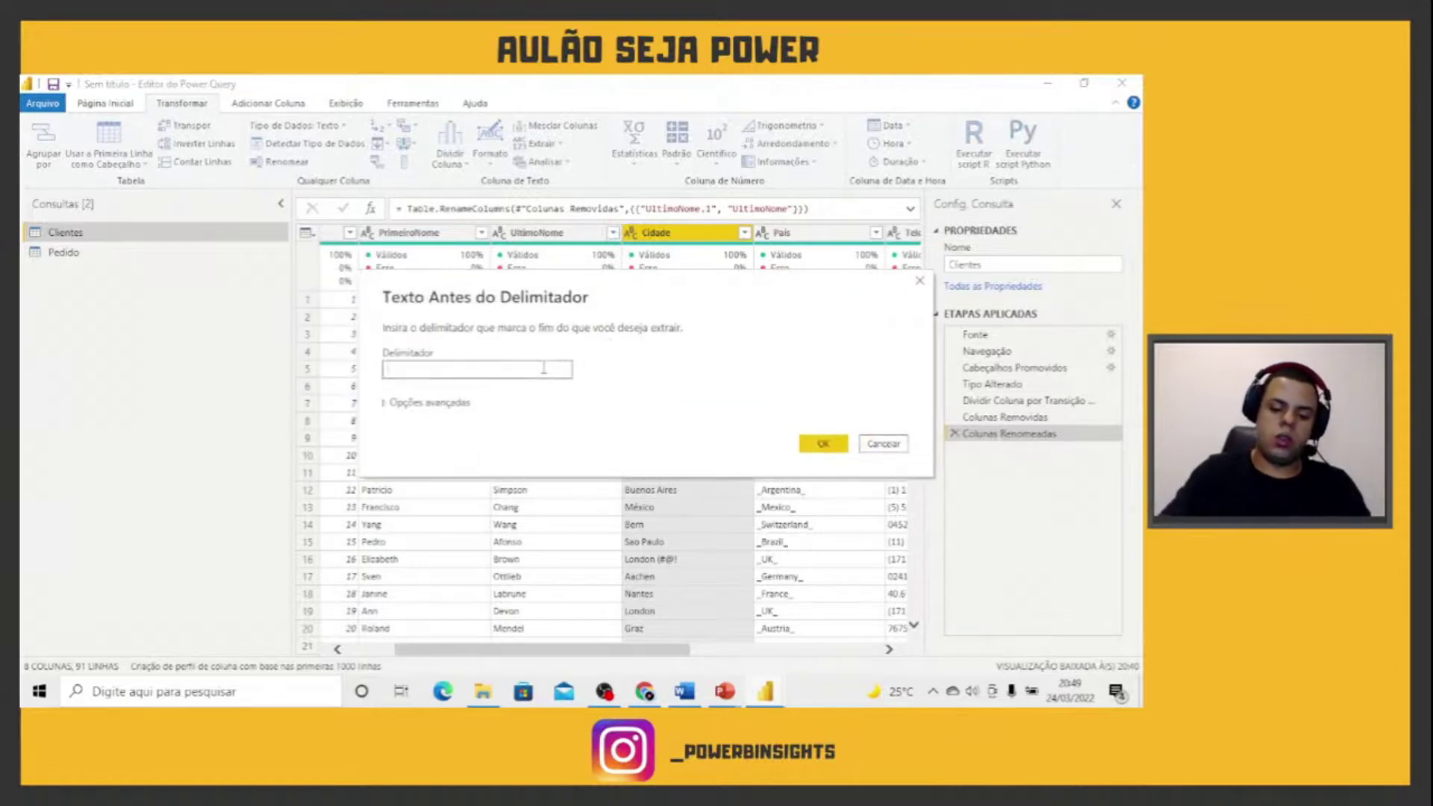
pyautogui.click(823, 444)
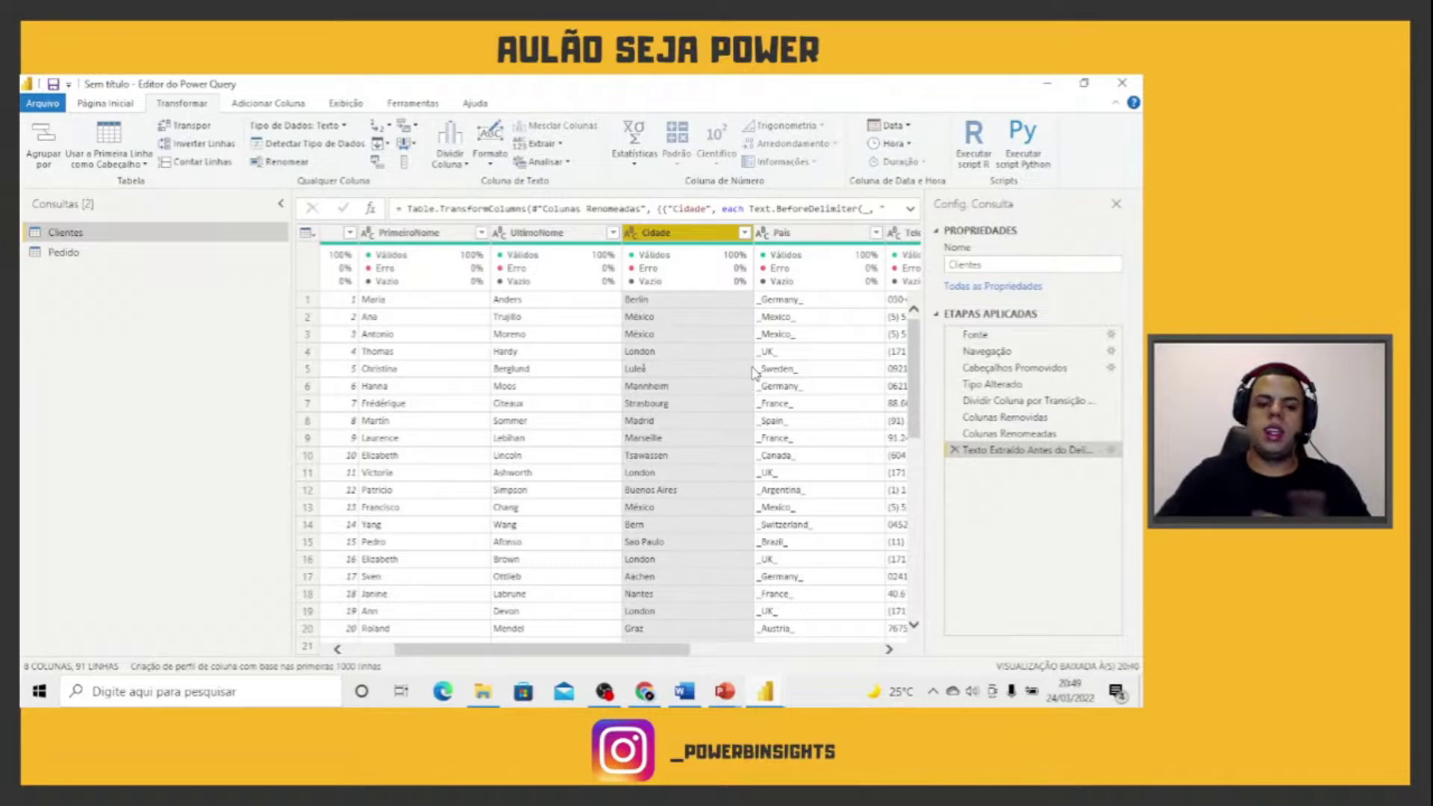
# - Extract the text between delimiters in the País column, using "_" as both the start and end delimiter
pyautogui.moveTo(565, 279)
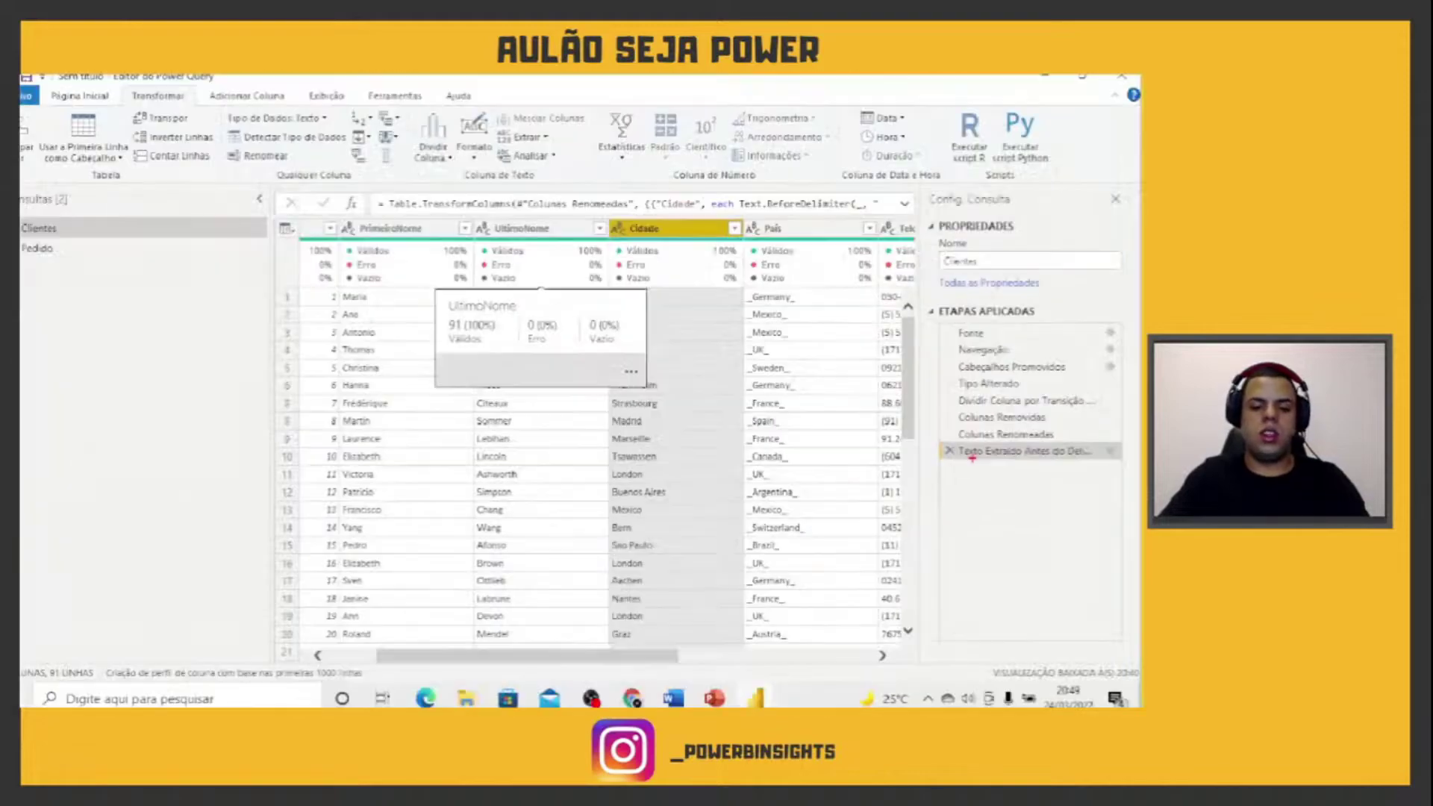
pyautogui.click(792, 234)
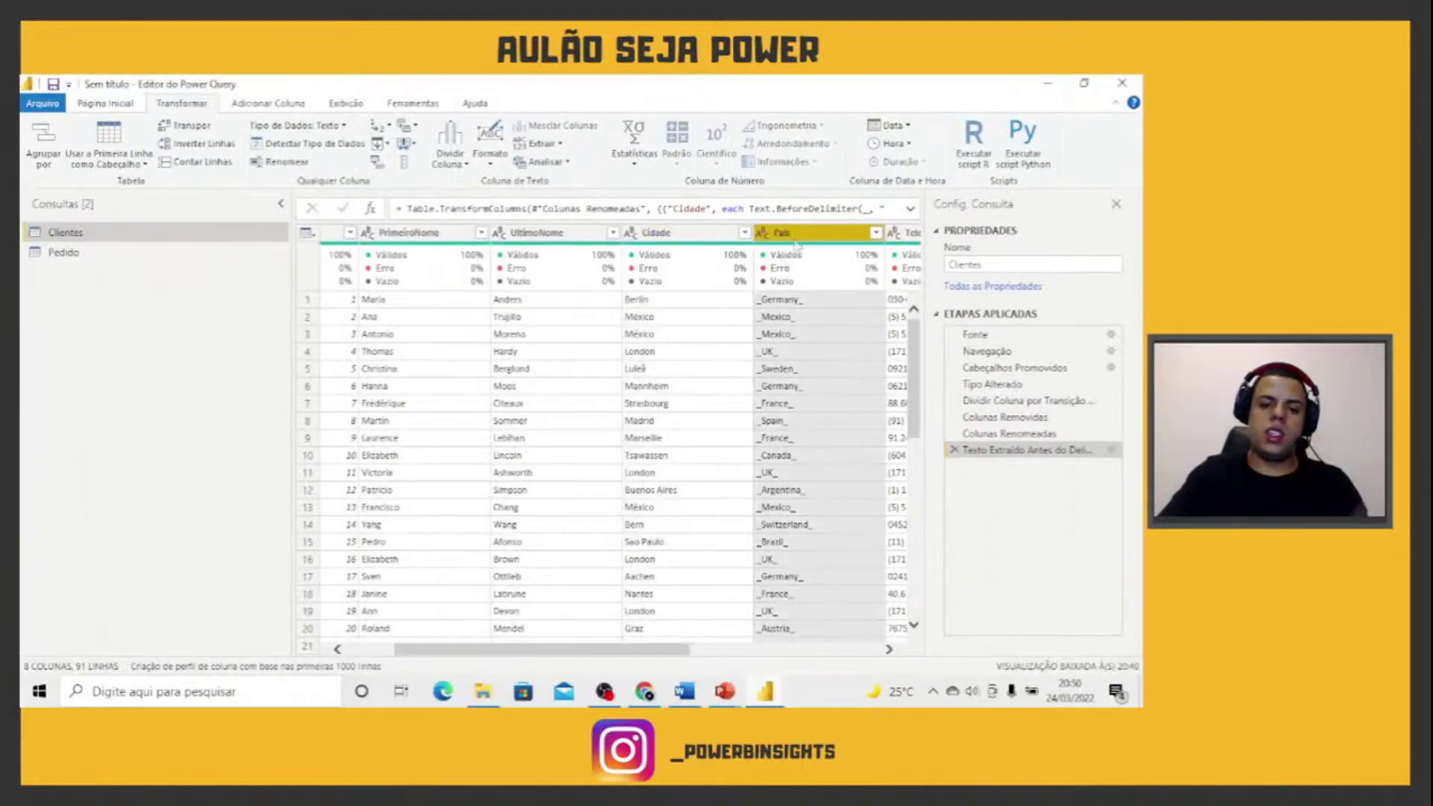
pyautogui.moveTo(558, 650); pyautogui.dragTo(667, 654)
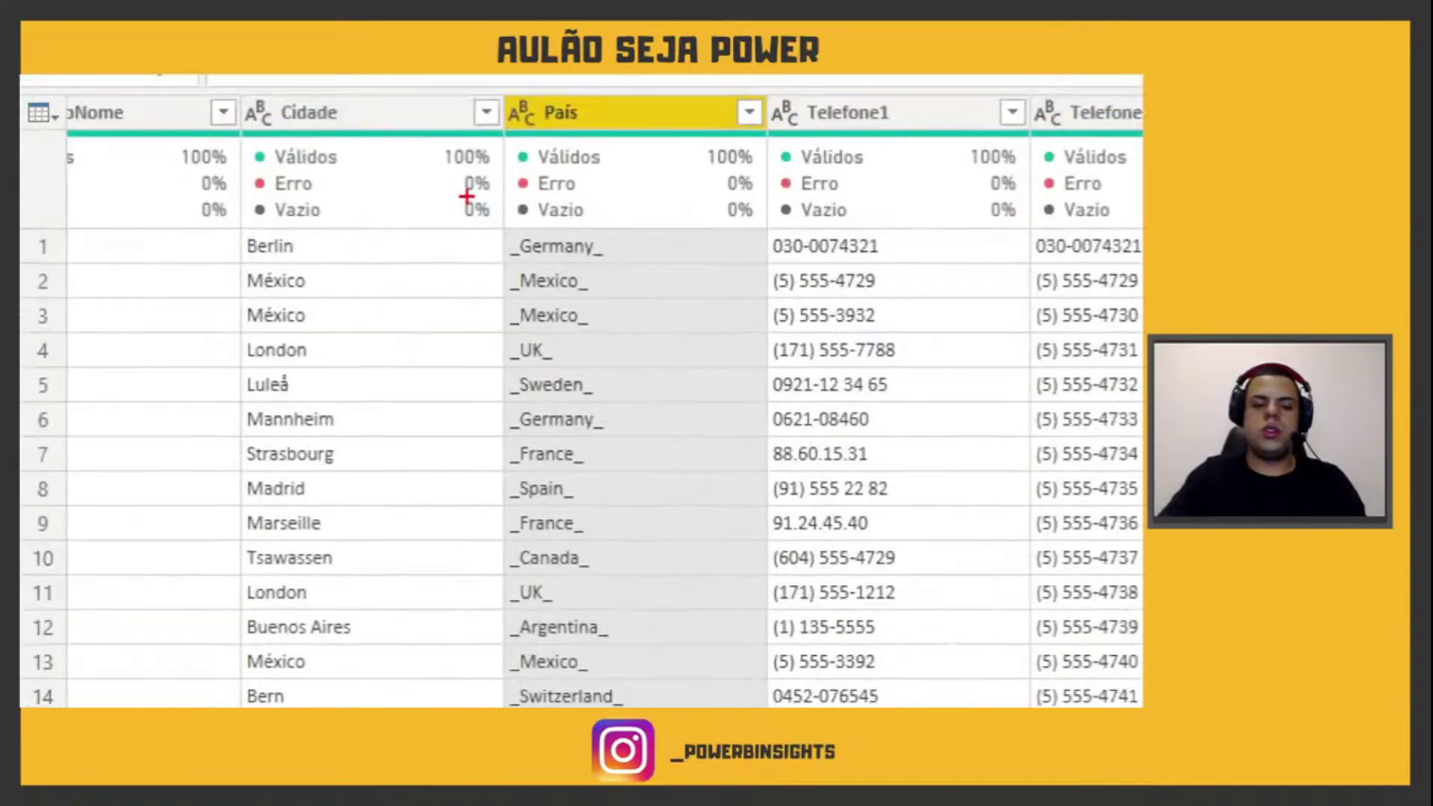
pyautogui.moveTo(506, 222)
pyautogui.mouseDown()
pyautogui.moveTo(618, 268)
pyautogui.moveTo(709, 269)
pyautogui.mouseUp()
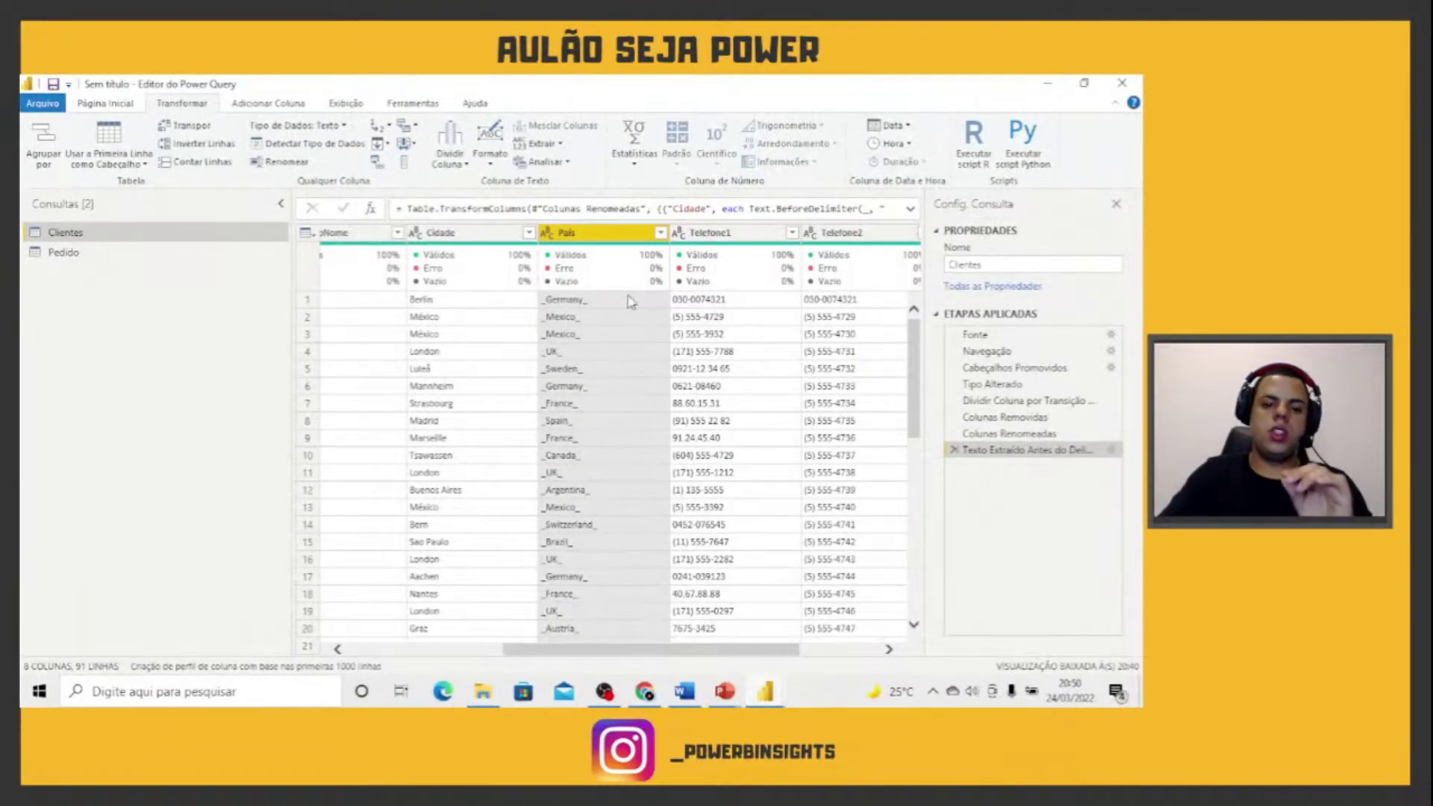
pyautogui.click(560, 144)
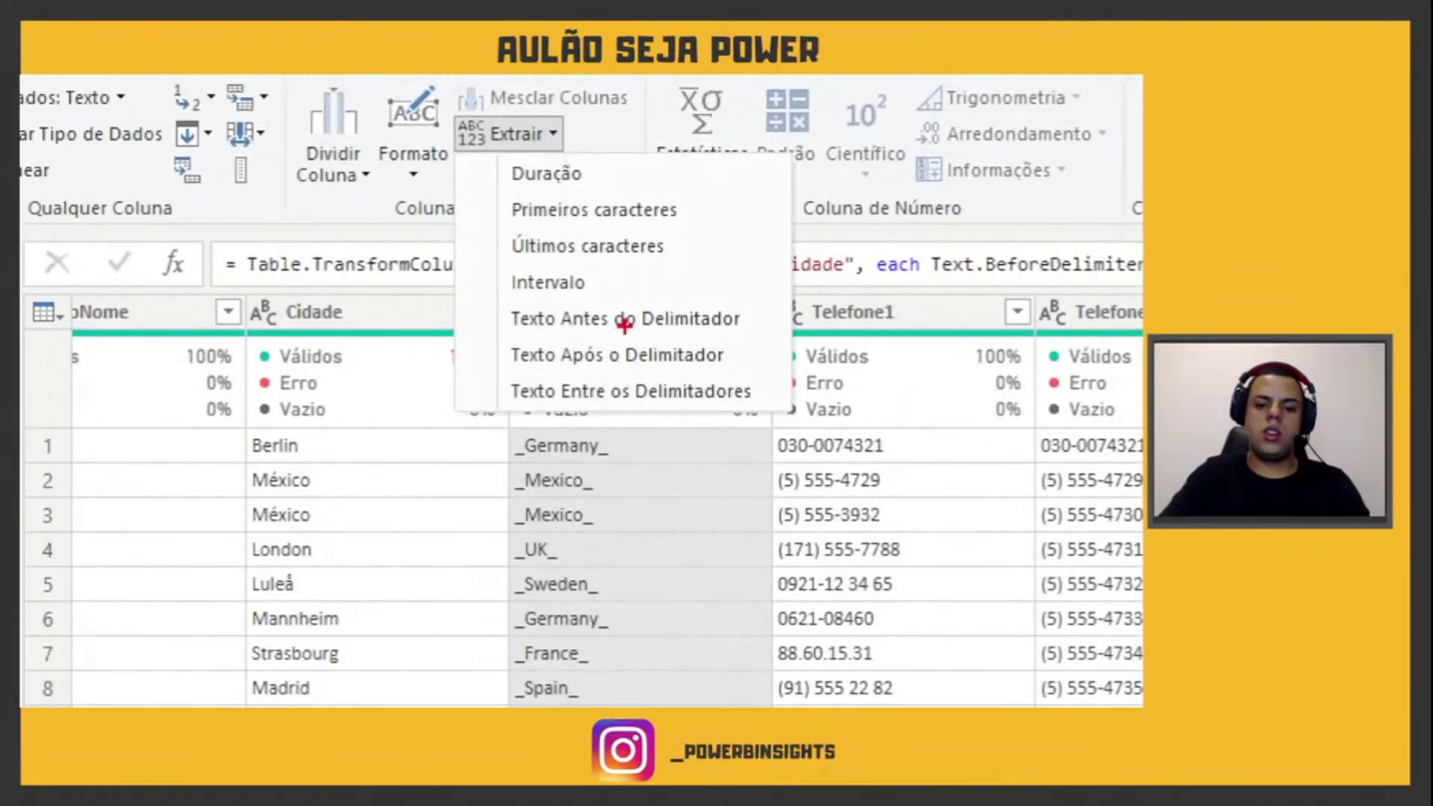
pyautogui.moveTo(490, 363)
pyautogui.mouseDown()
pyautogui.moveTo(605, 407)
pyautogui.moveTo(780, 411)
pyautogui.mouseUp()
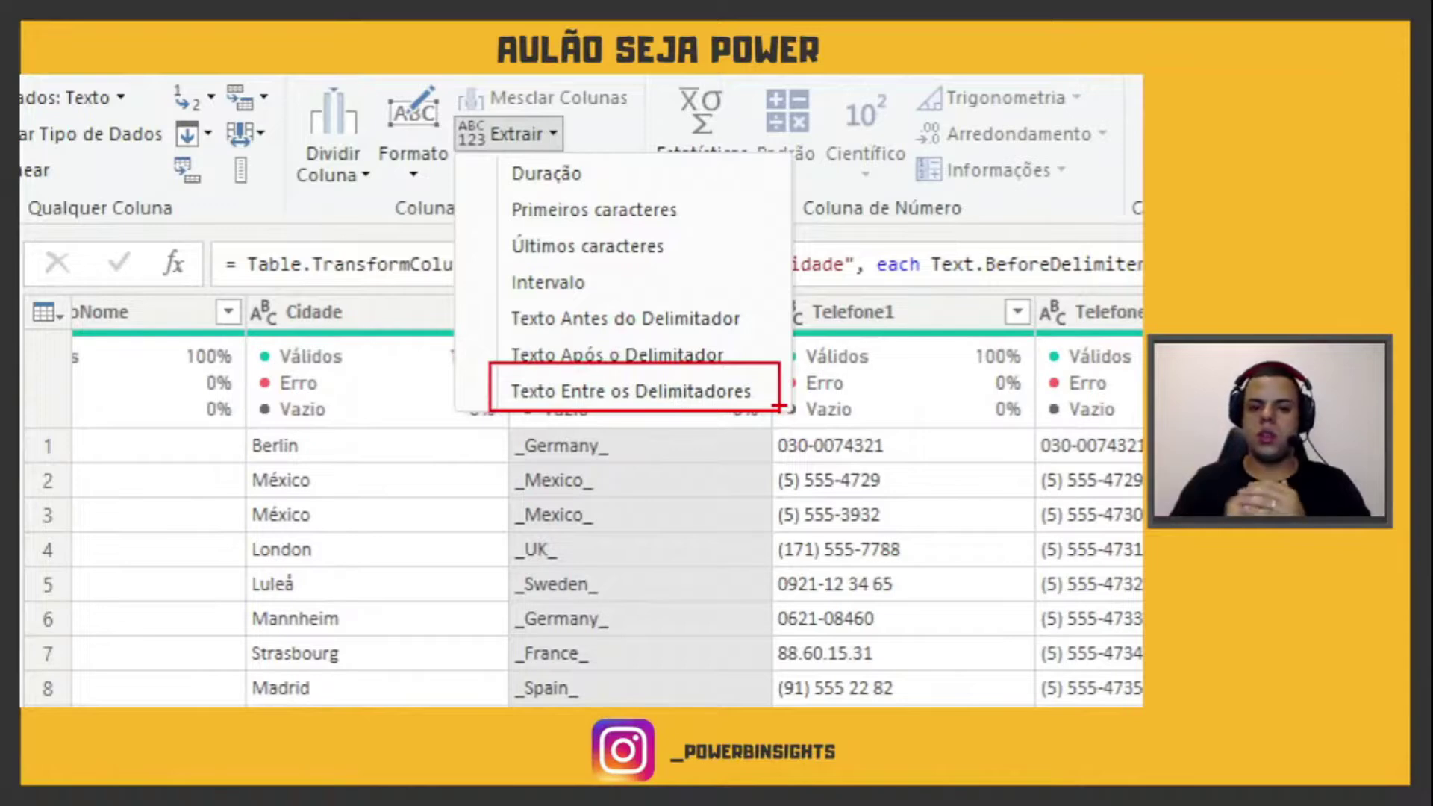
pyautogui.press('Escape')
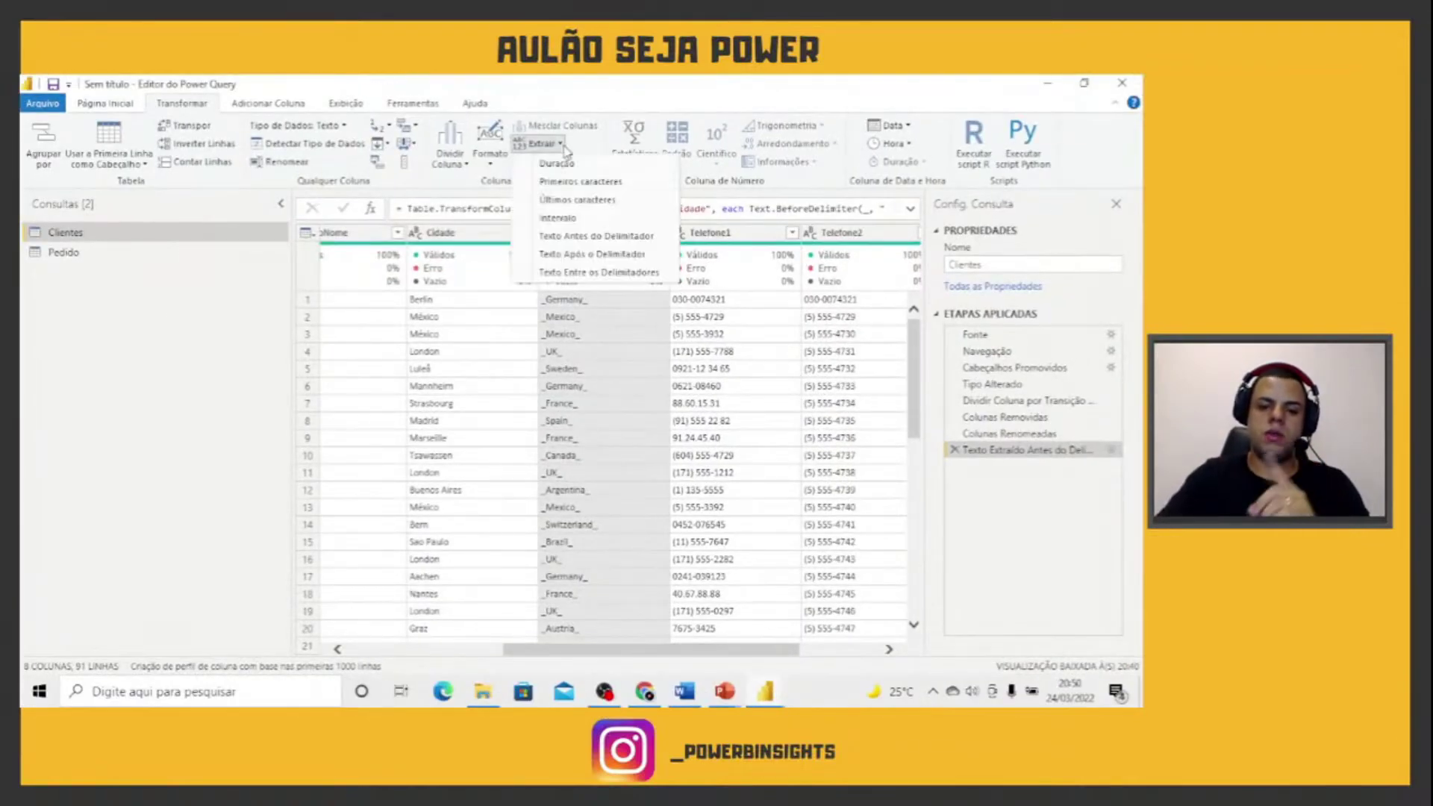
pyautogui.click(593, 273)
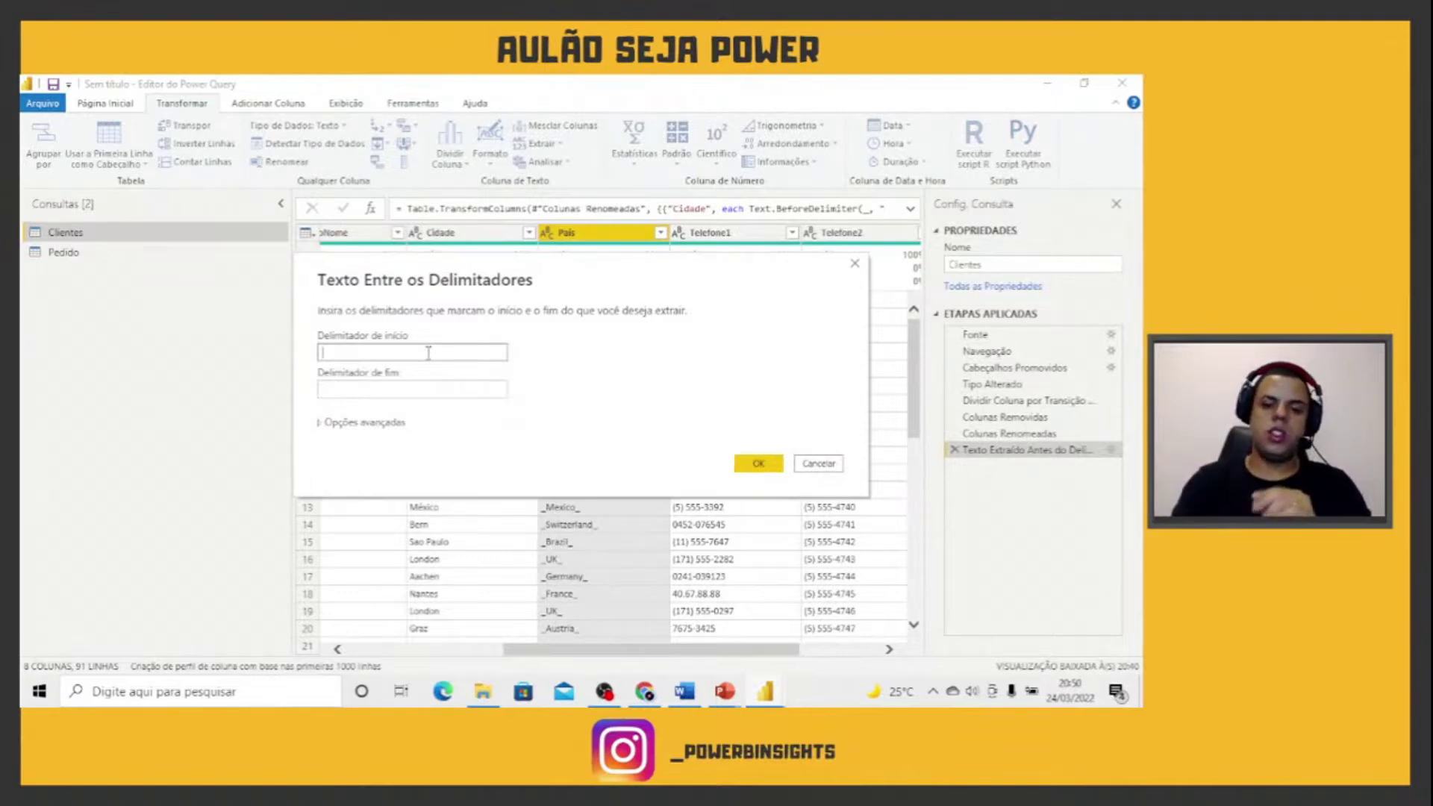
pyautogui.write('_')
pyautogui.click(422, 390)
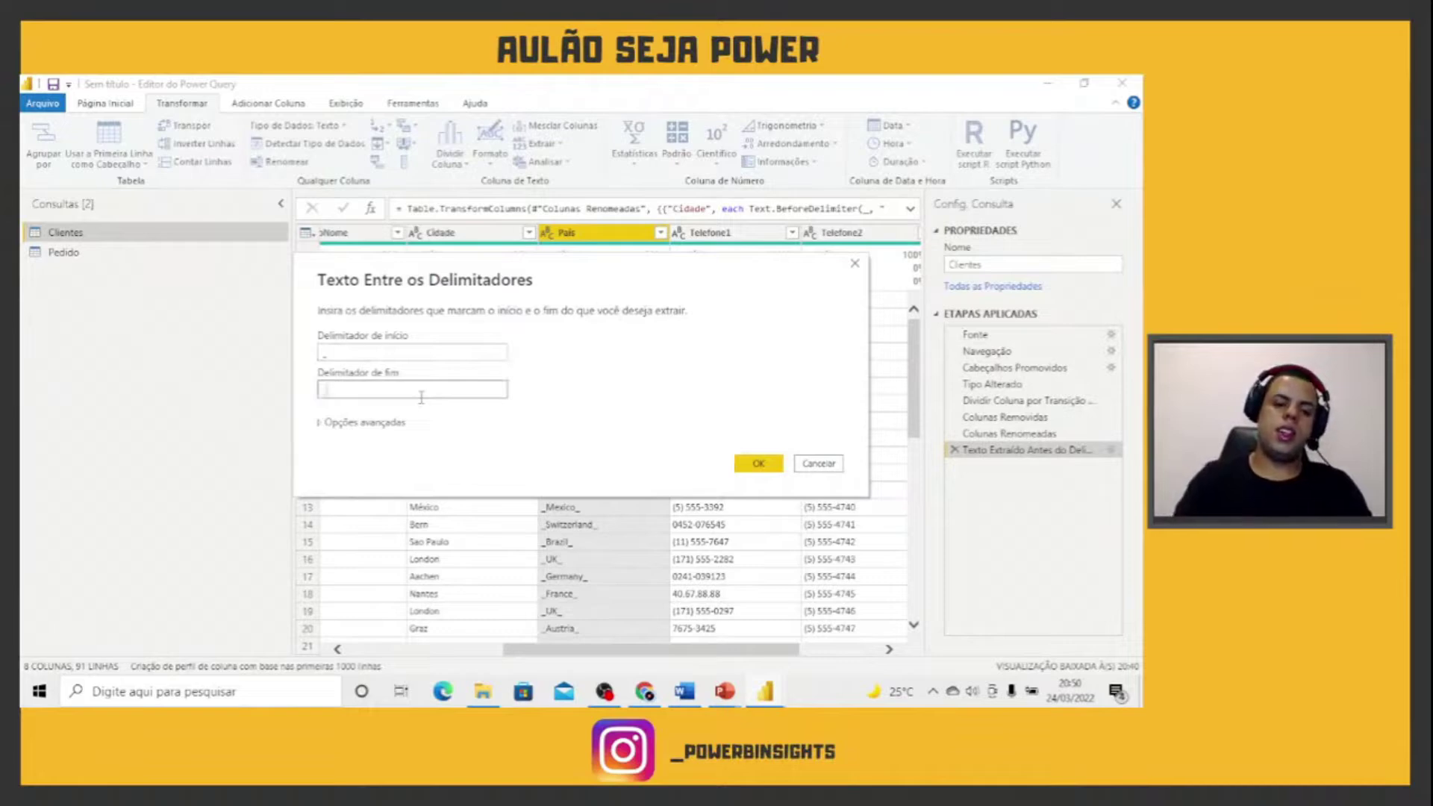
pyautogui.write('_')
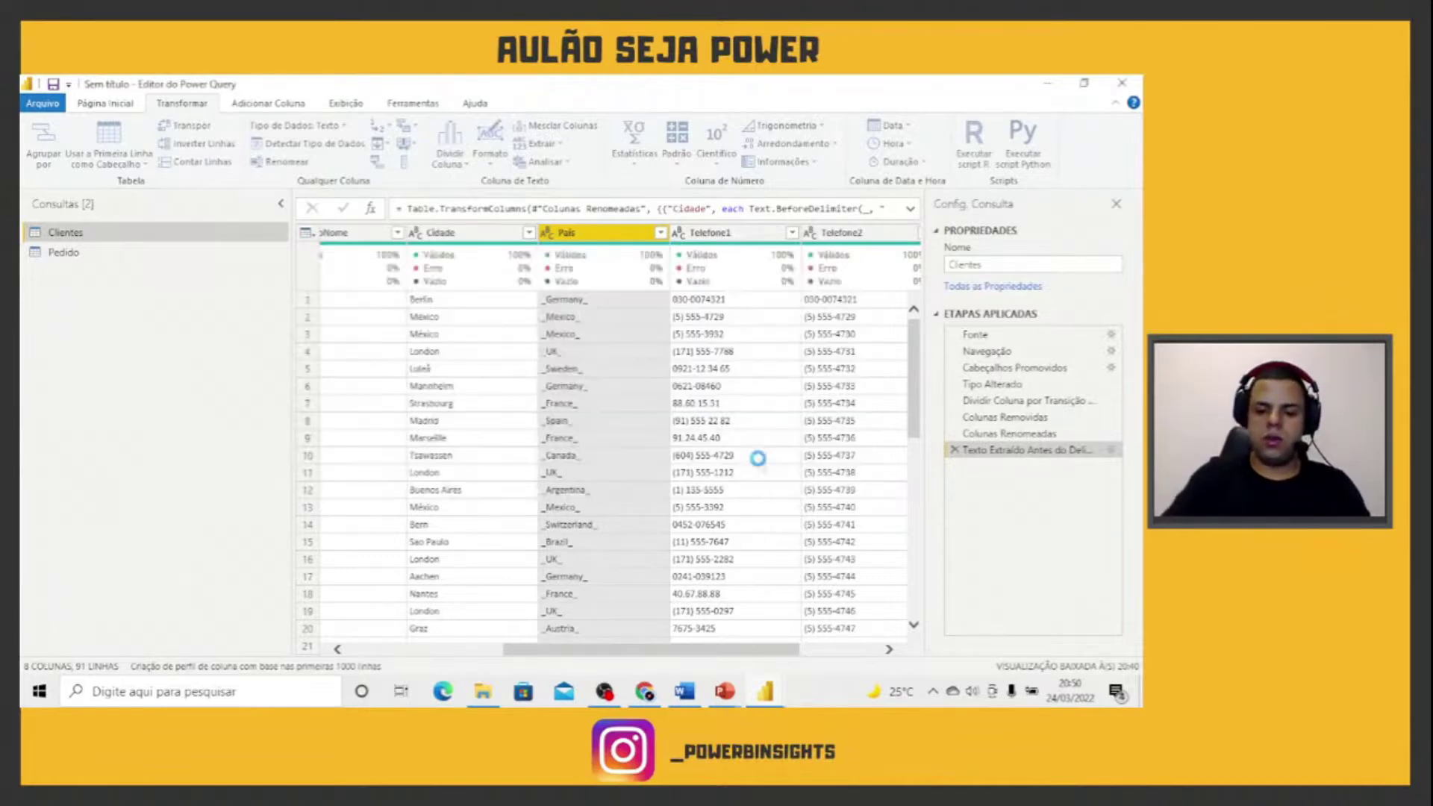
pyautogui.click(758, 464)
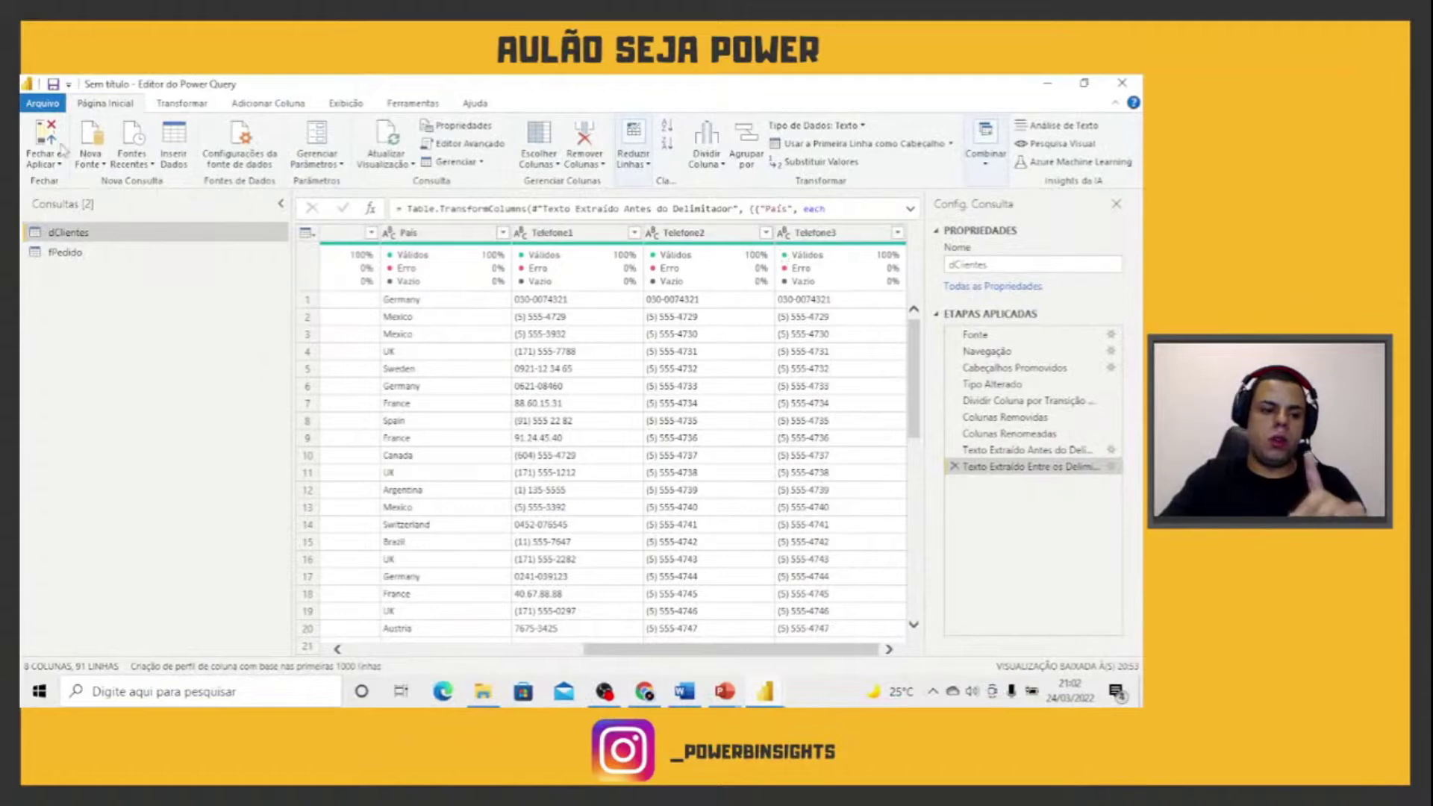
# - Close the query editor and apply the changes to load the dClientes and fPedido tables into the report
pyautogui.click(45, 162)
pyautogui.click(208, 231)
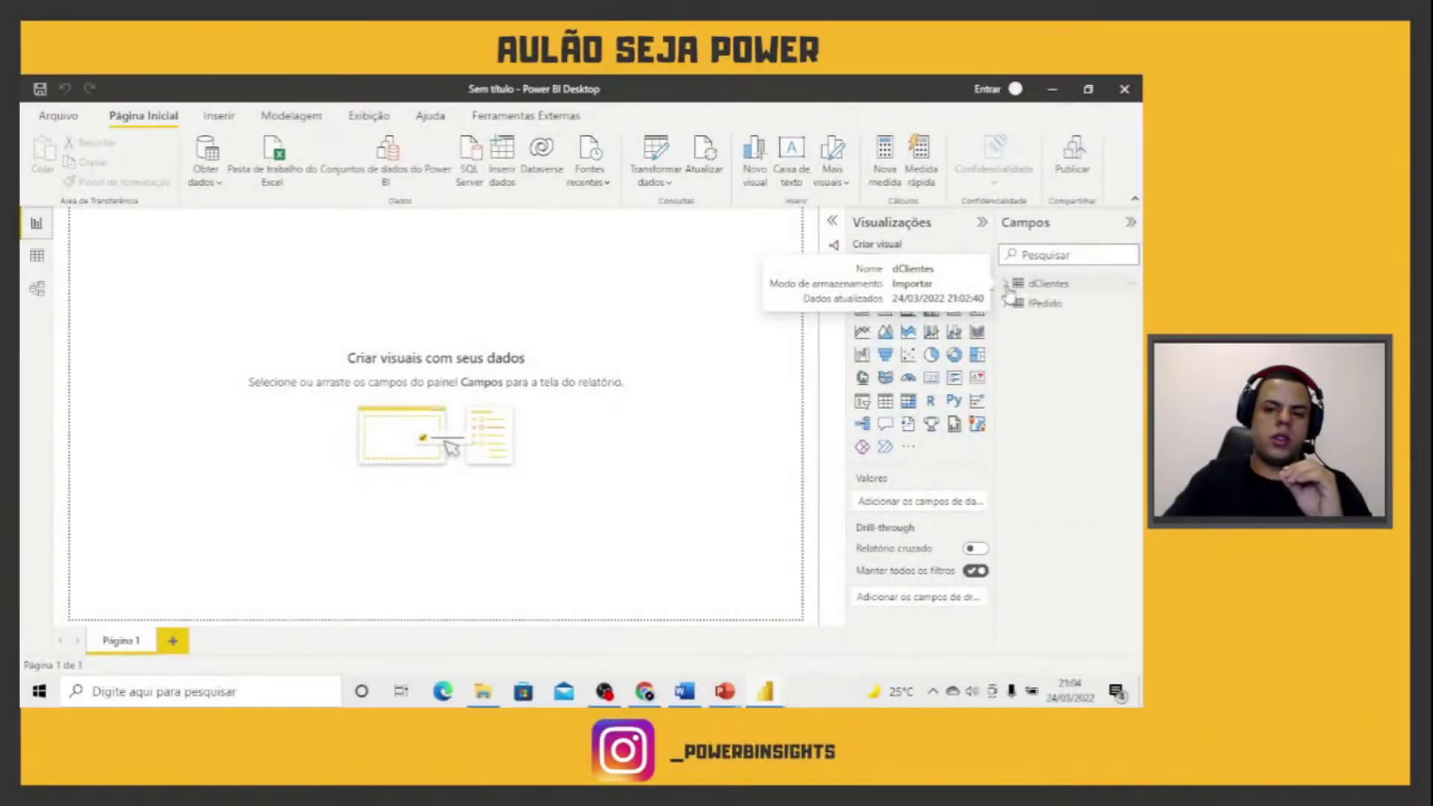
# - Add the ValorPedido field of fPedido to the blank report page as a new visual and adjust its position slightly
pyautogui.click(1009, 306)
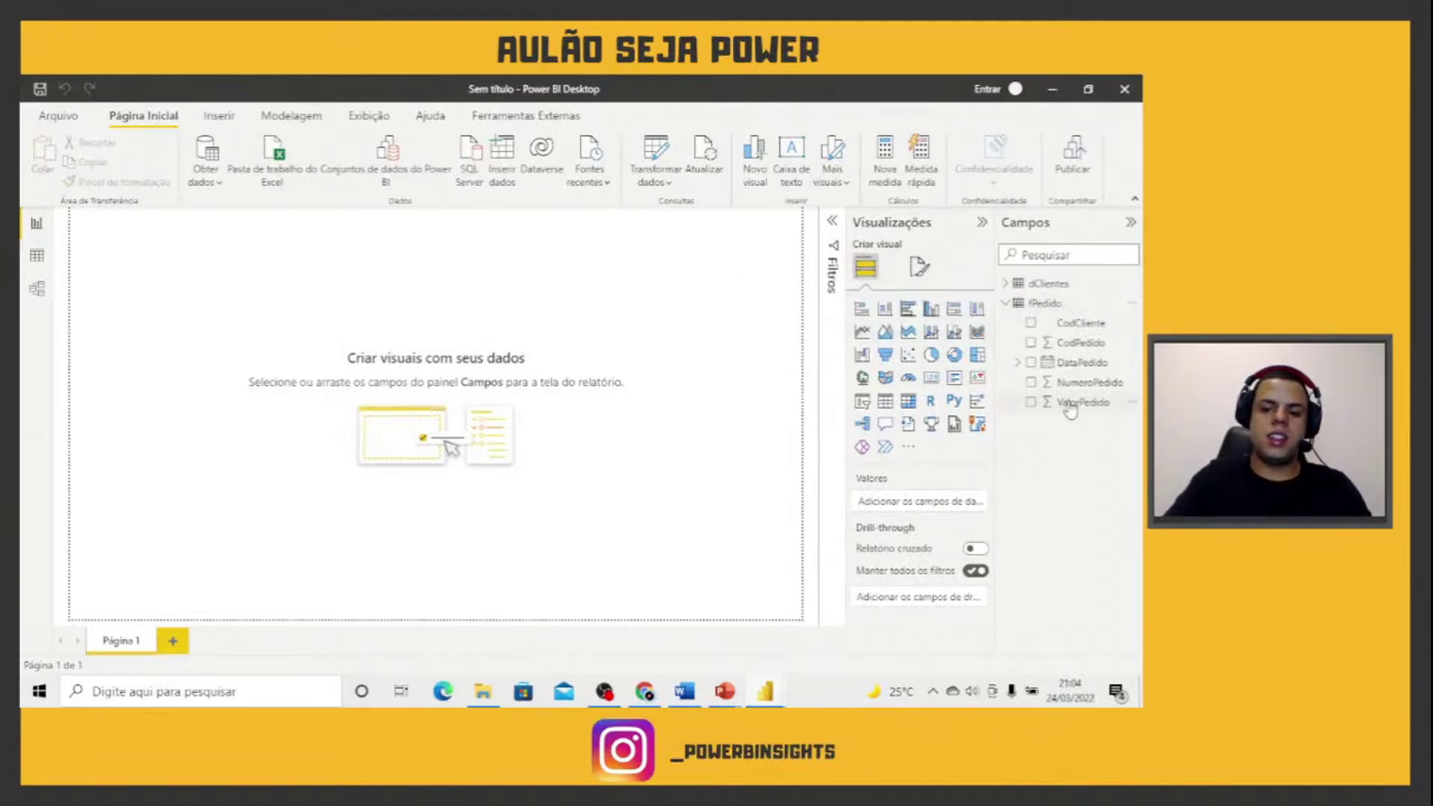
pyautogui.moveTo(1083, 407); pyautogui.dragTo(376, 374)
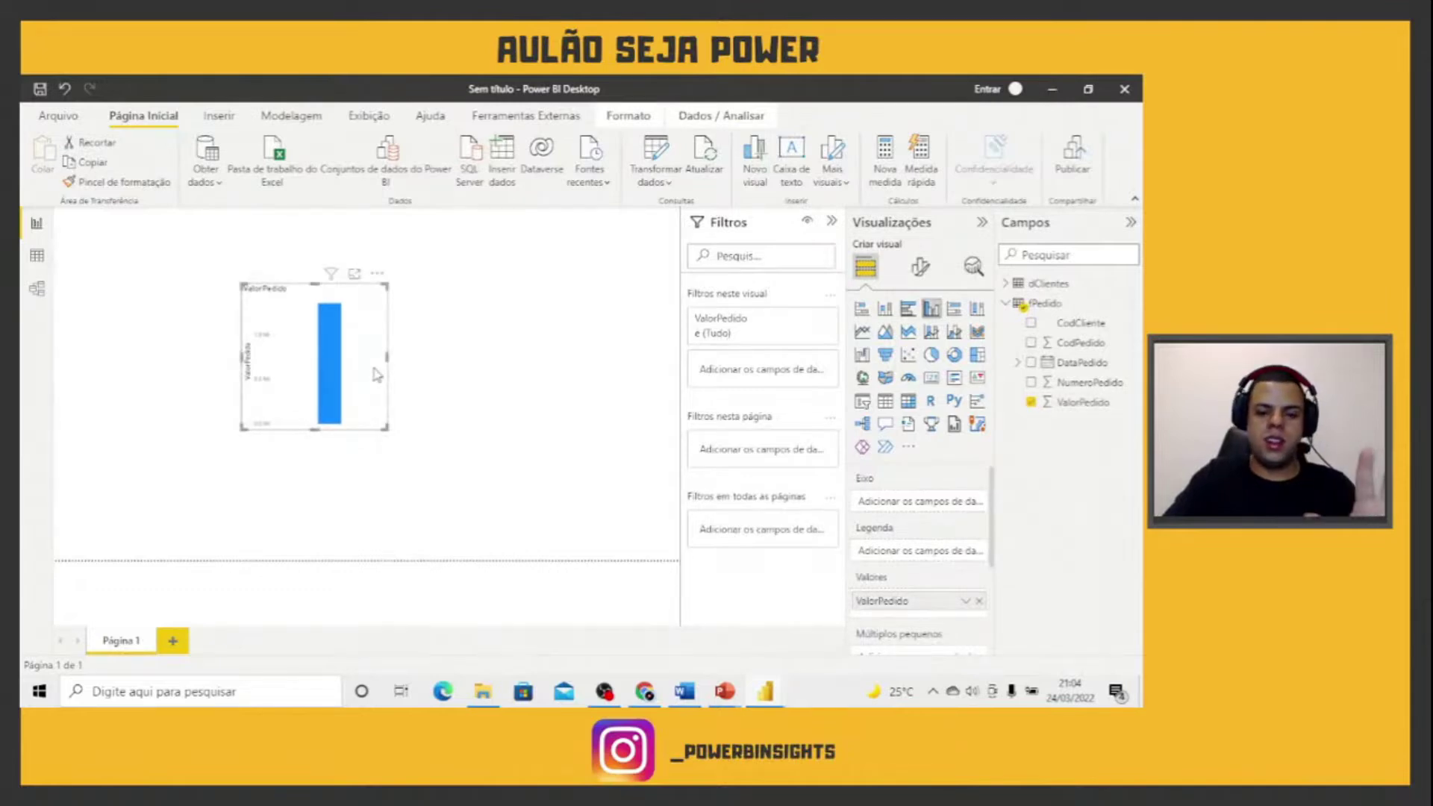
pyautogui.moveTo(377, 376); pyautogui.dragTo(387, 371)
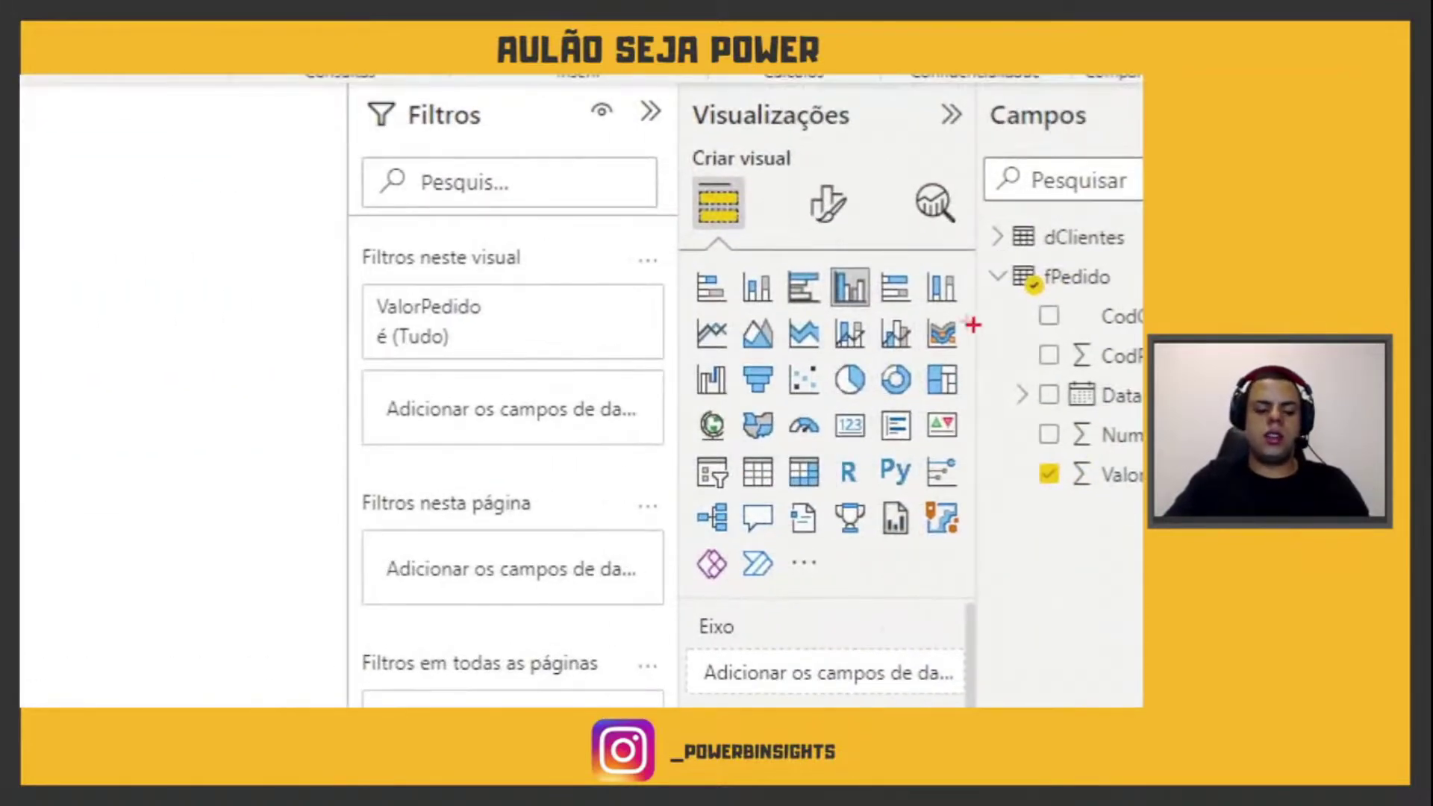
# - Convert the ValorPedido column chart to a Cartão visual, reshape it into a wide, low rectangle and reposition it higher on the page
pyautogui.moveTo(684, 219)
pyautogui.mouseDown()
pyautogui.moveTo(777, 268)
pyautogui.moveTo(985, 560)
pyautogui.moveTo(989, 596)
pyautogui.mouseUp()
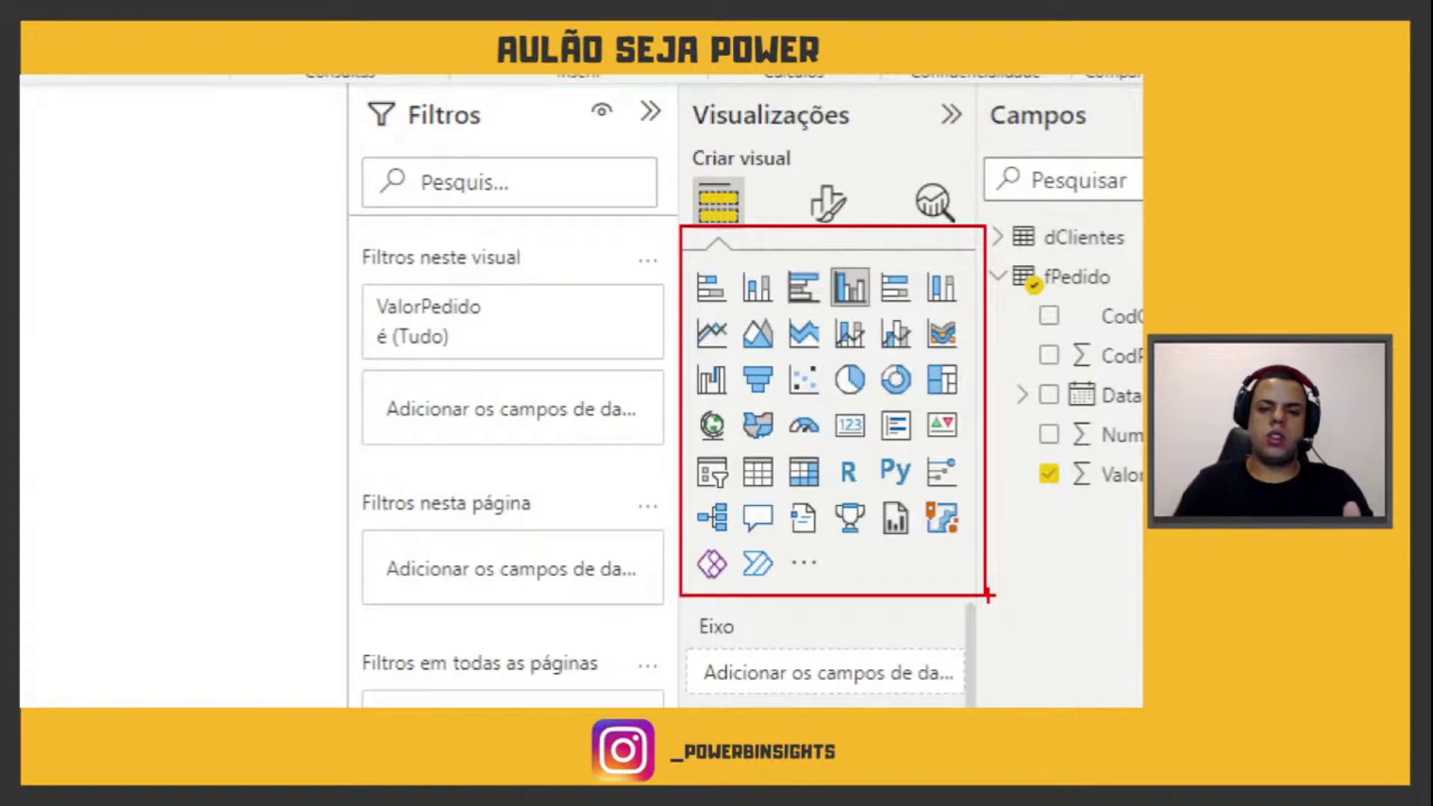
pyautogui.moveTo(853, 442); pyautogui.dragTo(865, 516)
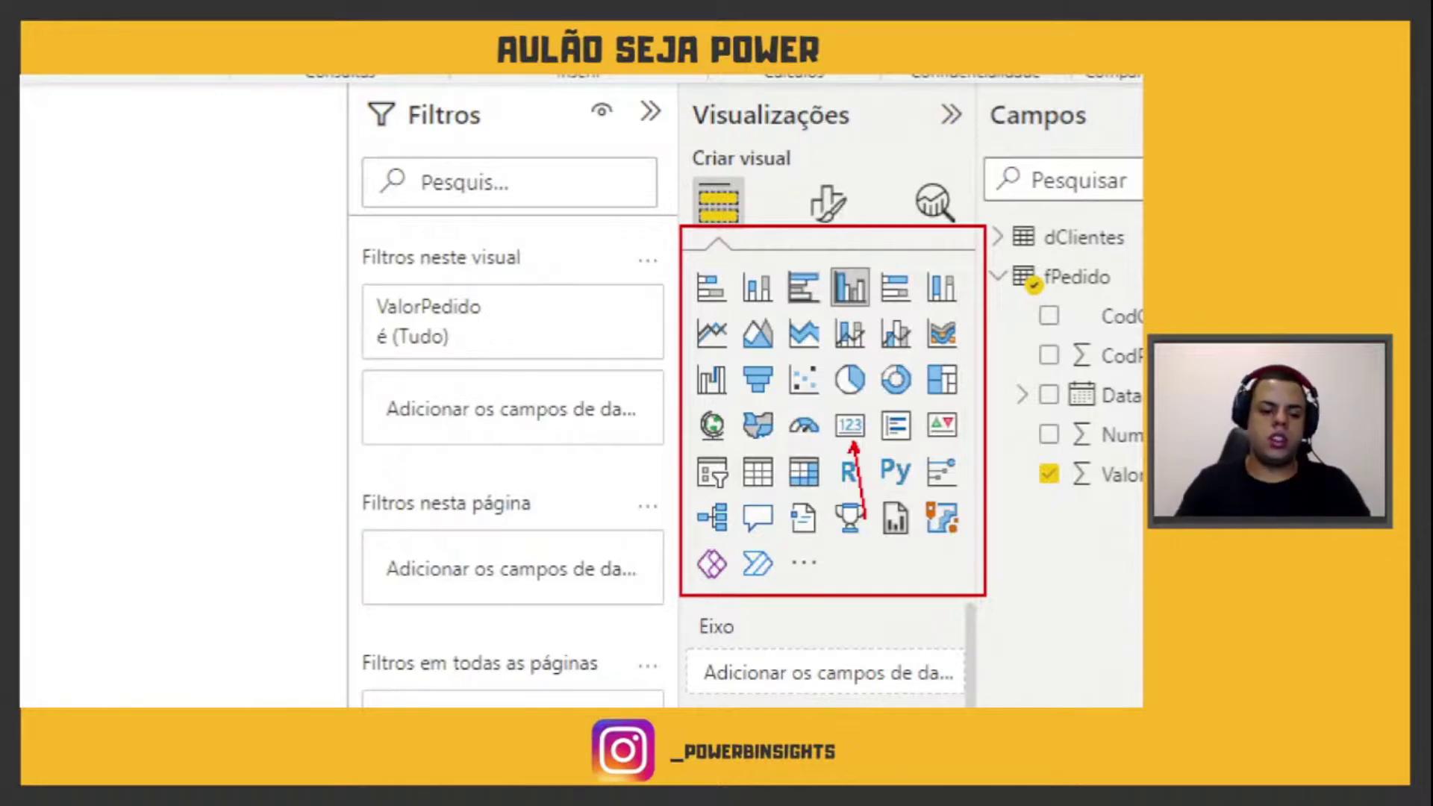
pyautogui.press('Escape')
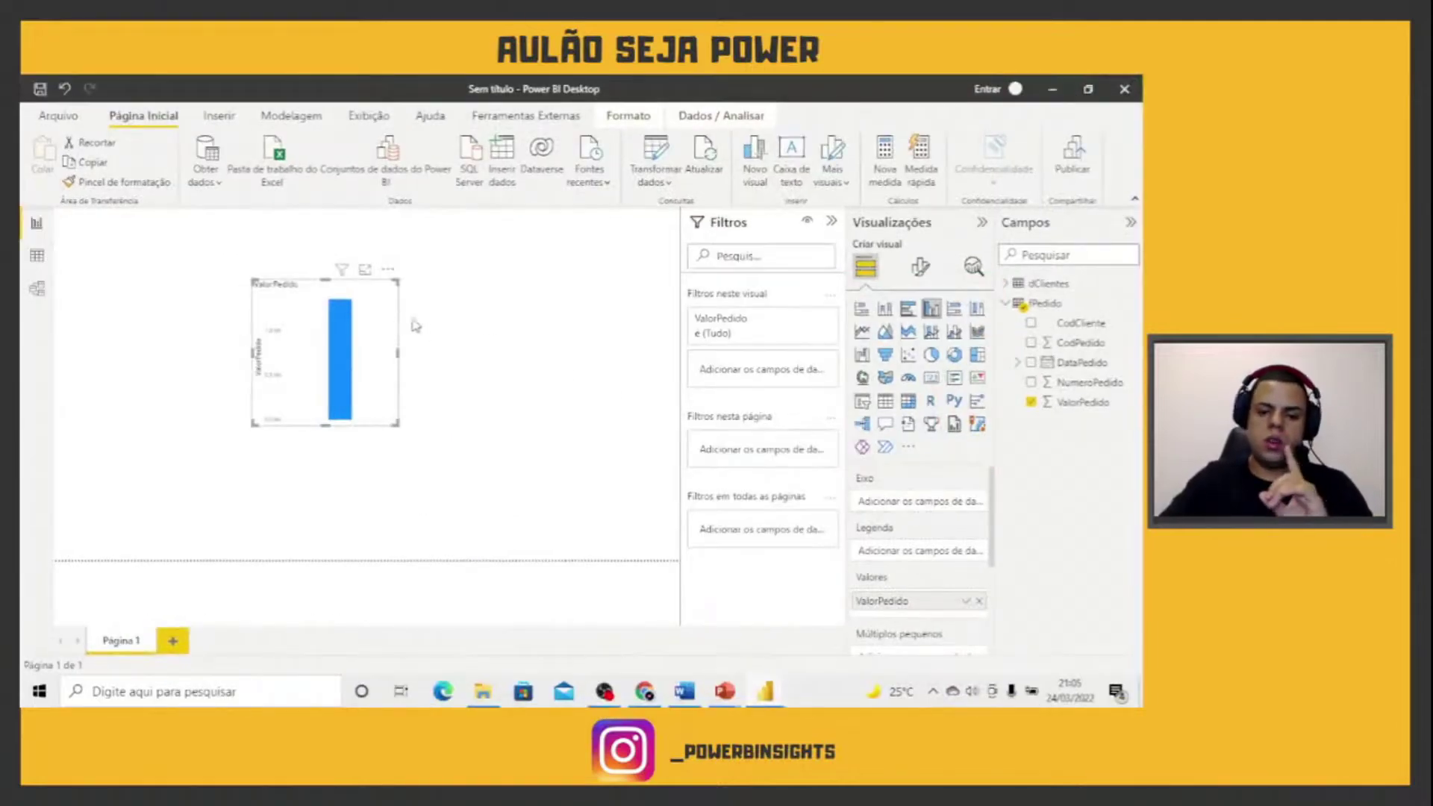
pyautogui.click(943, 380)
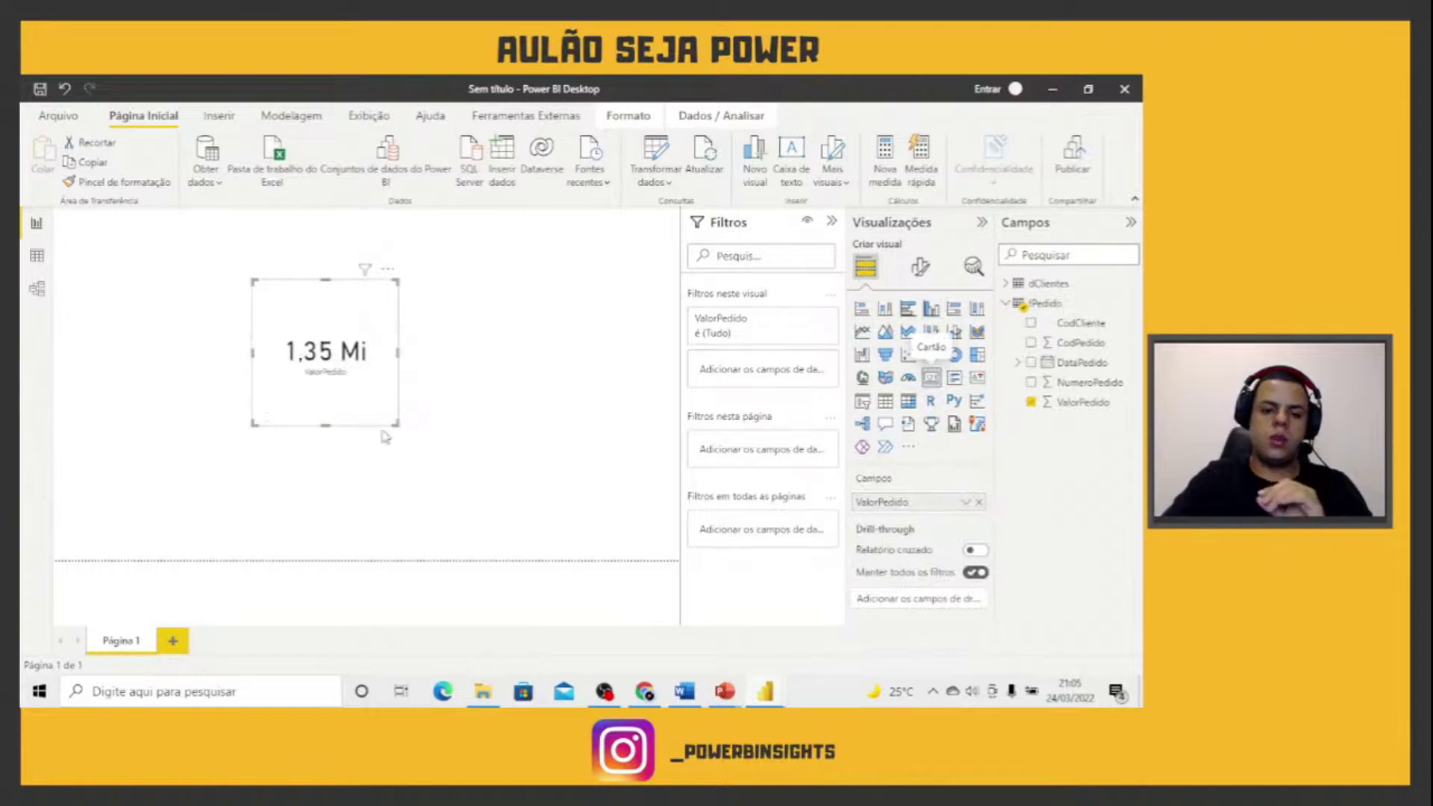
pyautogui.moveTo(399, 424); pyautogui.dragTo(545, 391)
pyautogui.moveTo(463, 368); pyautogui.dragTo(404, 312)
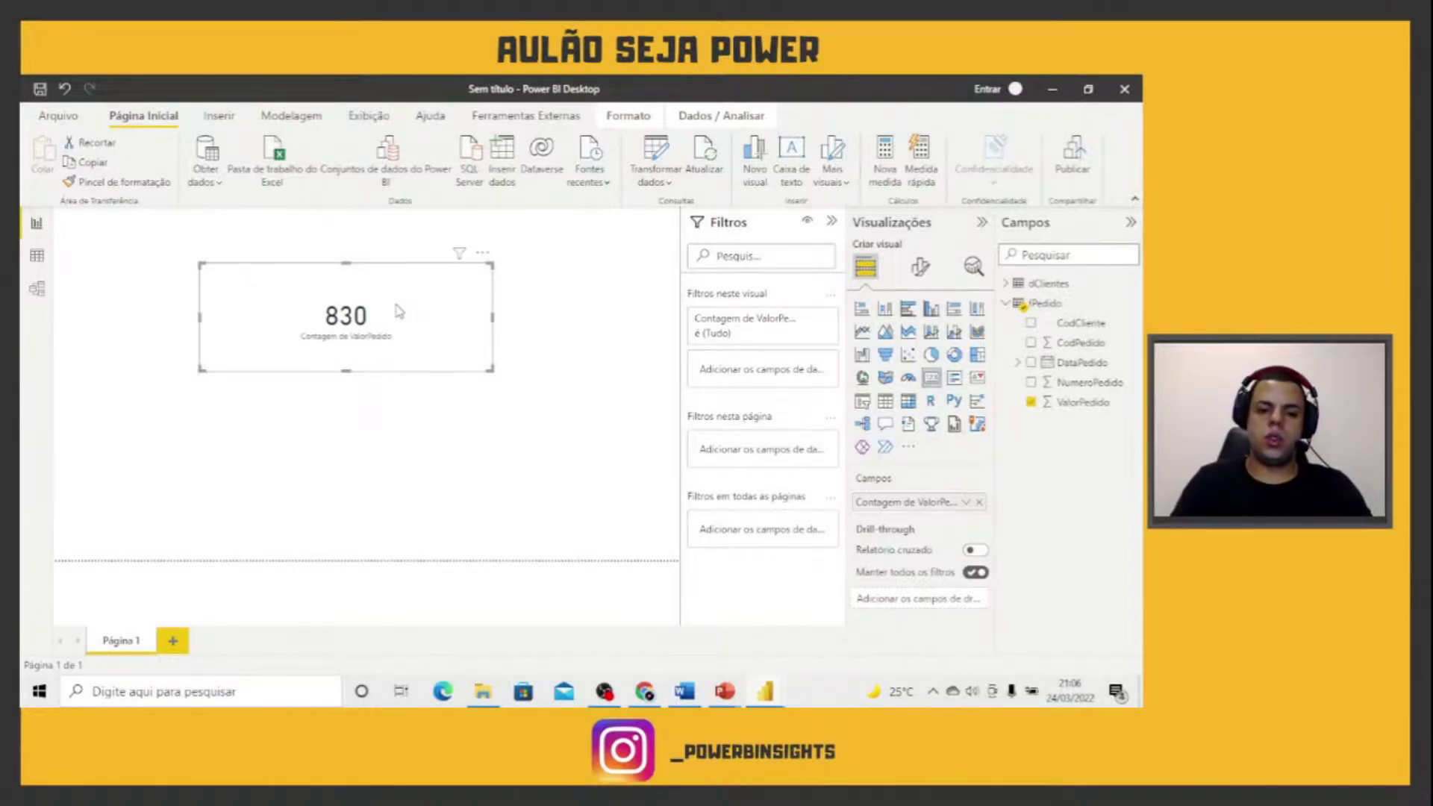
# - Set the aggregation of ValorPedido in the card to Soma and move the card to the page's upper-left corner
pyautogui.click(966, 505)
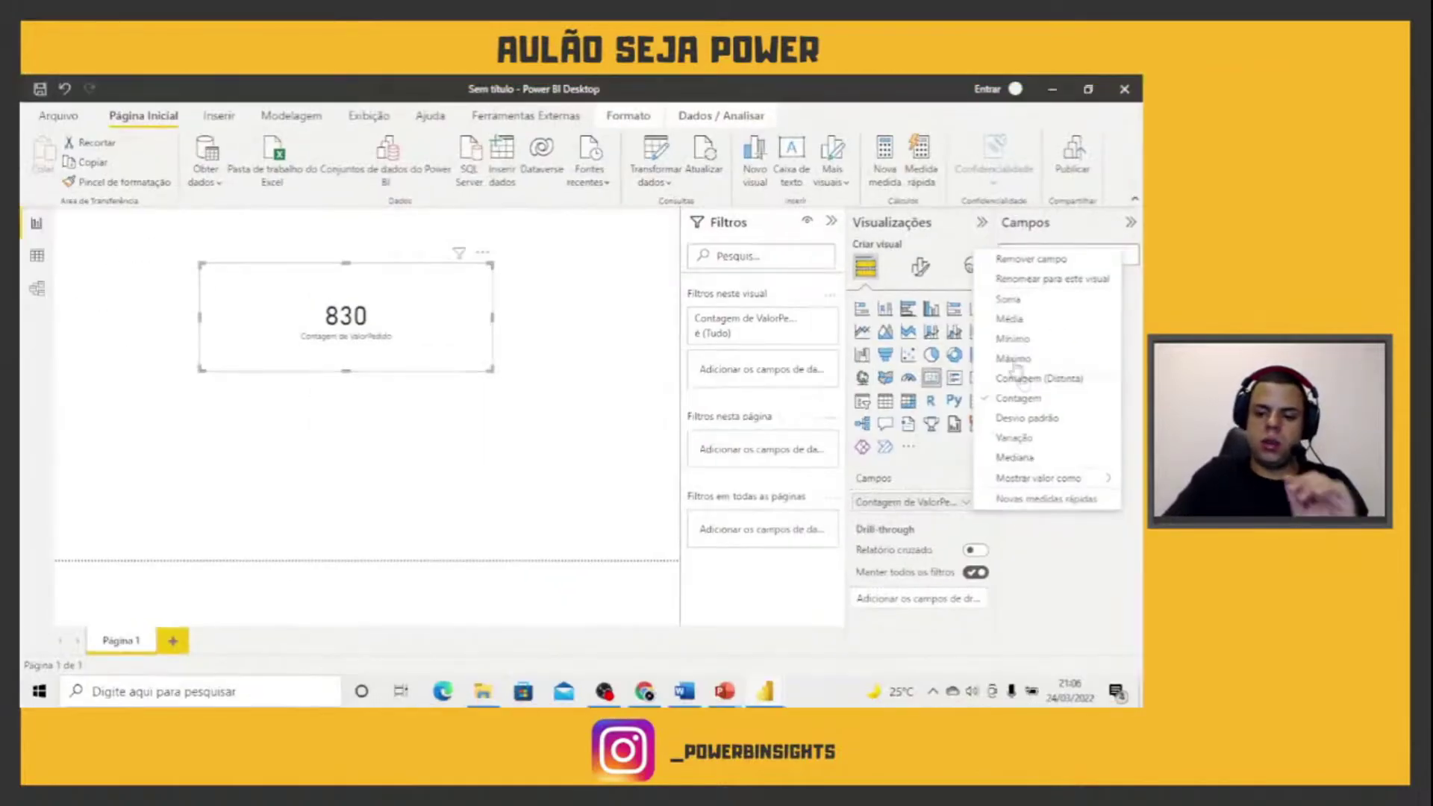
pyautogui.click(1008, 299)
pyautogui.moveTo(377, 329); pyautogui.dragTo(234, 302)
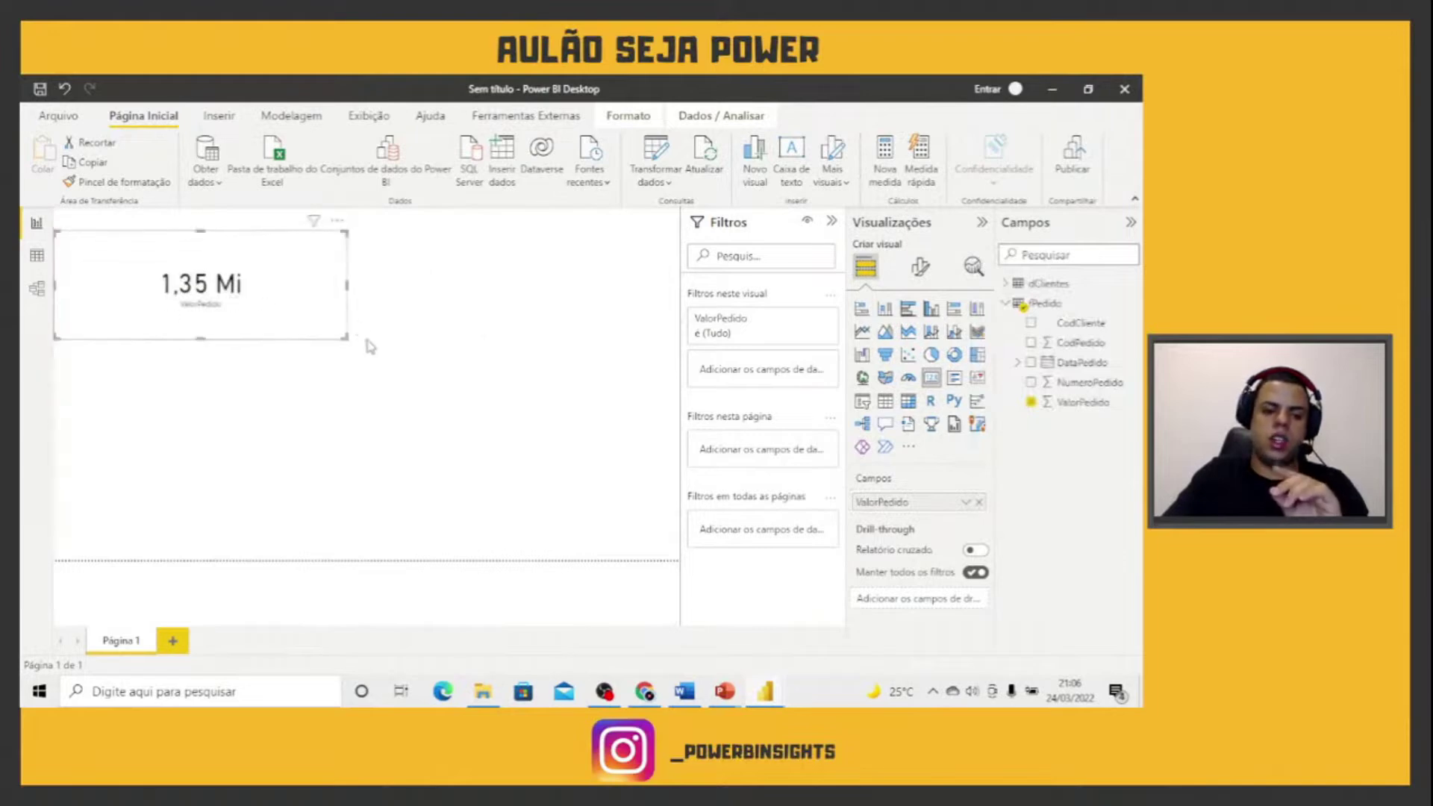